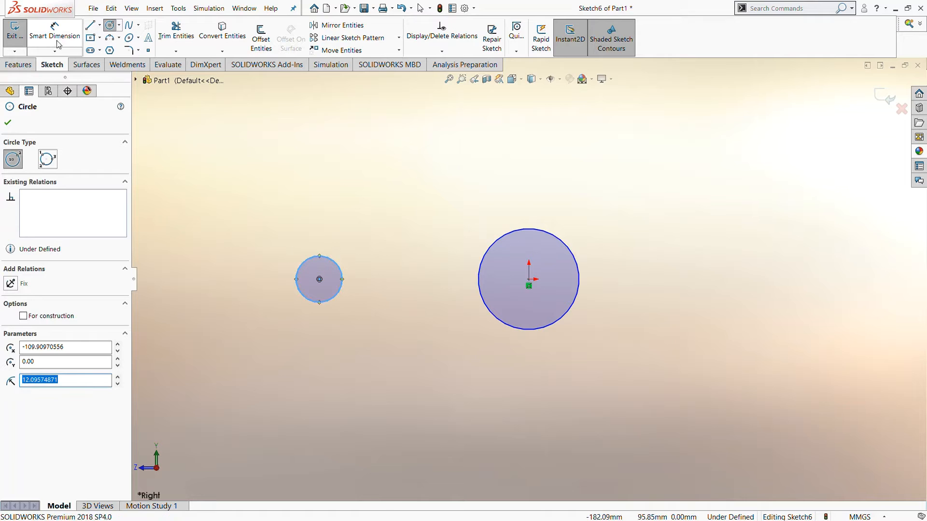
Offset the larger circle outward by 7 mm with a dimension and place the dimension text below the circles
click(261, 36)
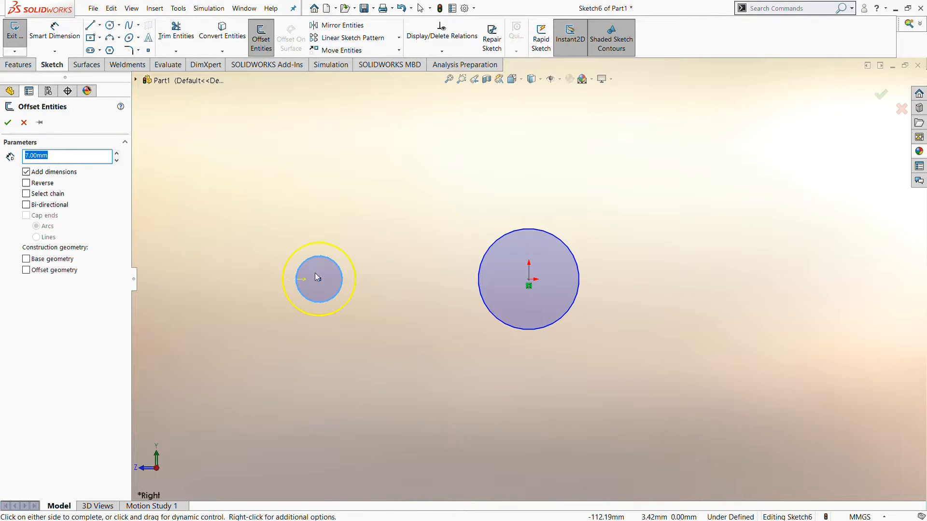
click(521, 230)
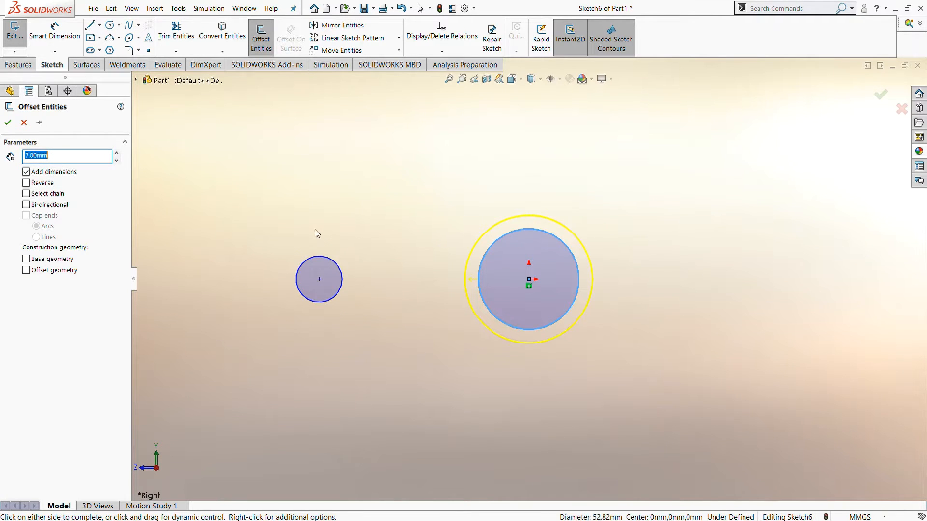
click(8, 124)
scroll(522, 320, up, 1)
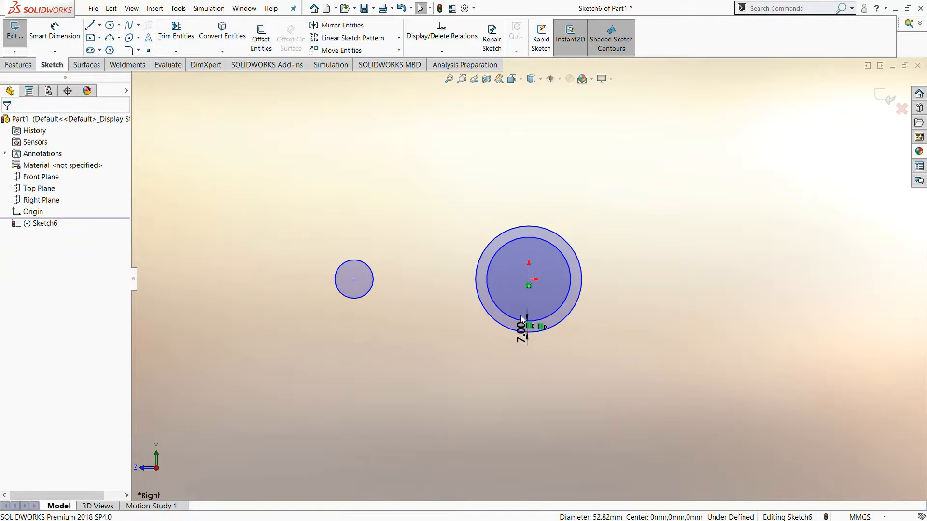
scroll(464, 260, down, 3)
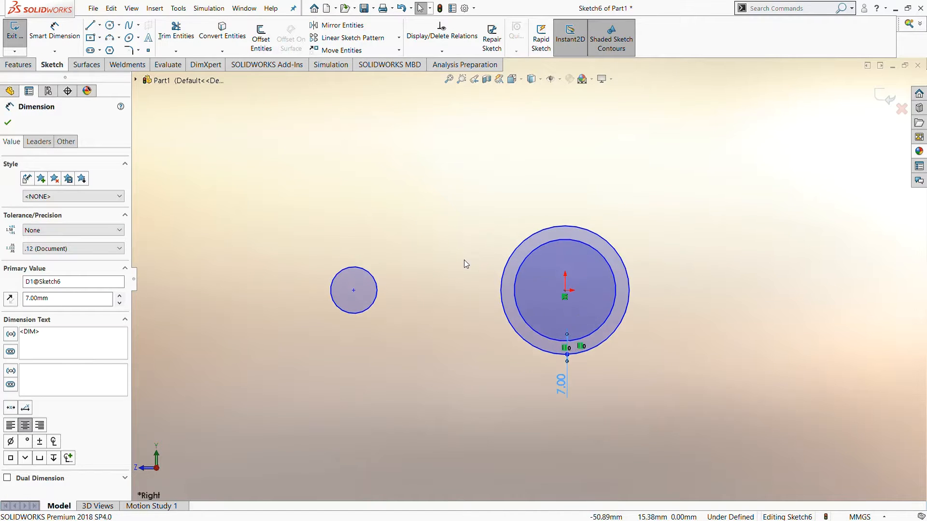
Sketch a horizontal line from the outer circle's far side past the small circle, a short vertical line up, and a sloped line back onto the outer circle
click(90, 25)
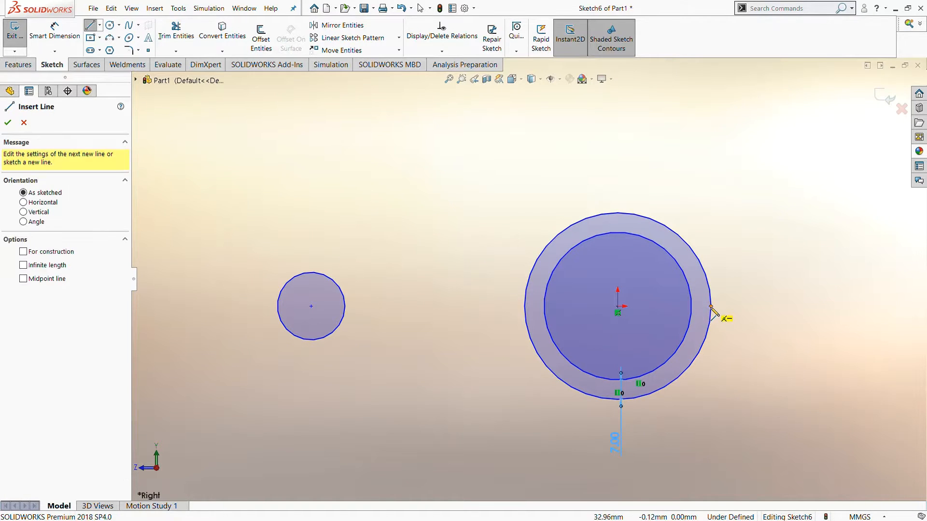
click(711, 306)
click(238, 306)
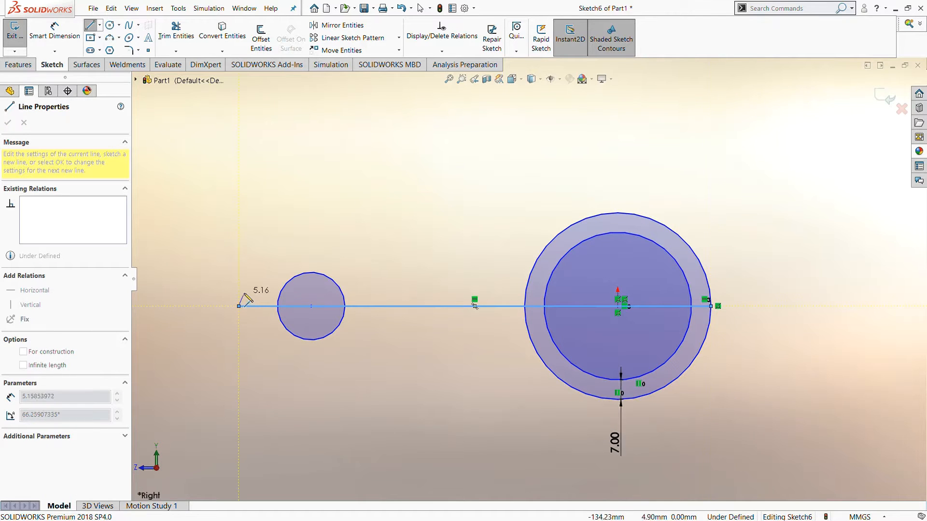
click(238, 278)
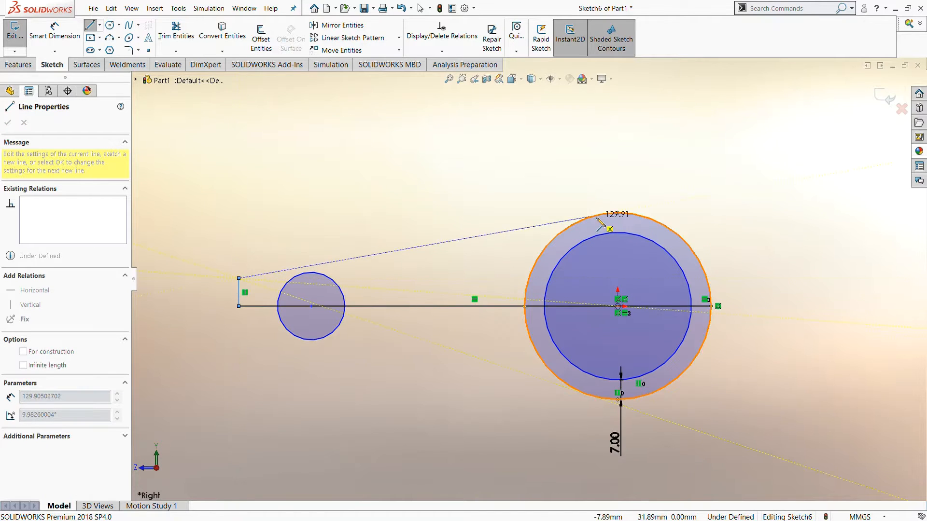
click(595, 215)
key(Escape)
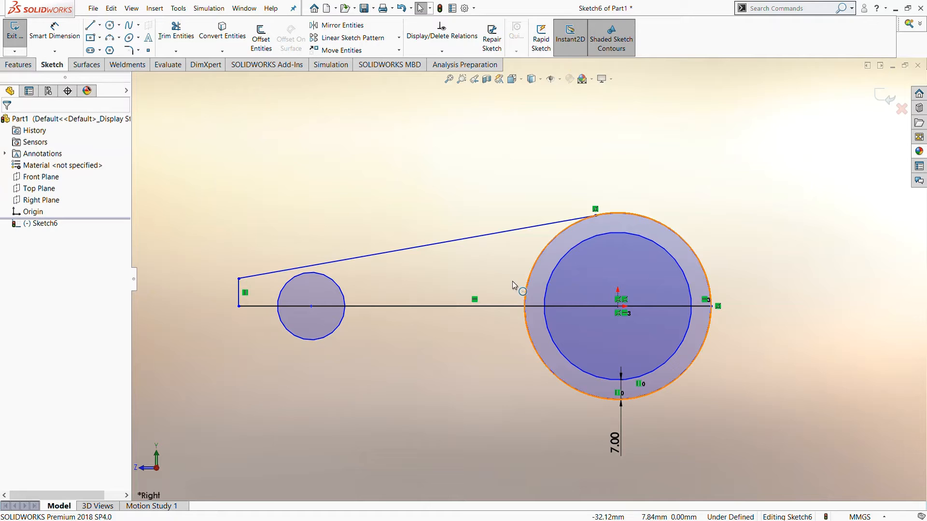
Add a tangent relation between the sloped line and the outer offset circle
click(442, 51)
click(442, 79)
click(575, 217)
click(565, 230)
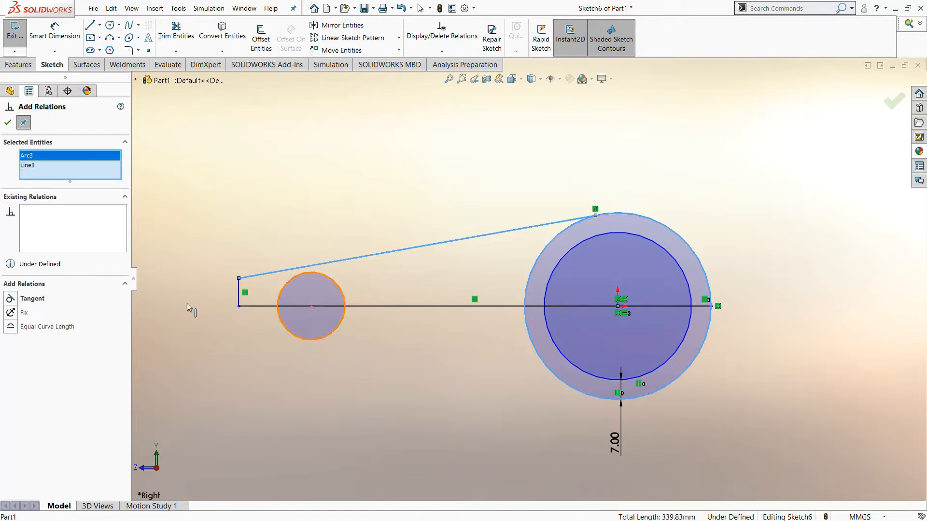
click(8, 123)
scroll(406, 266, up, 1)
scroll(429, 279, down, 2)
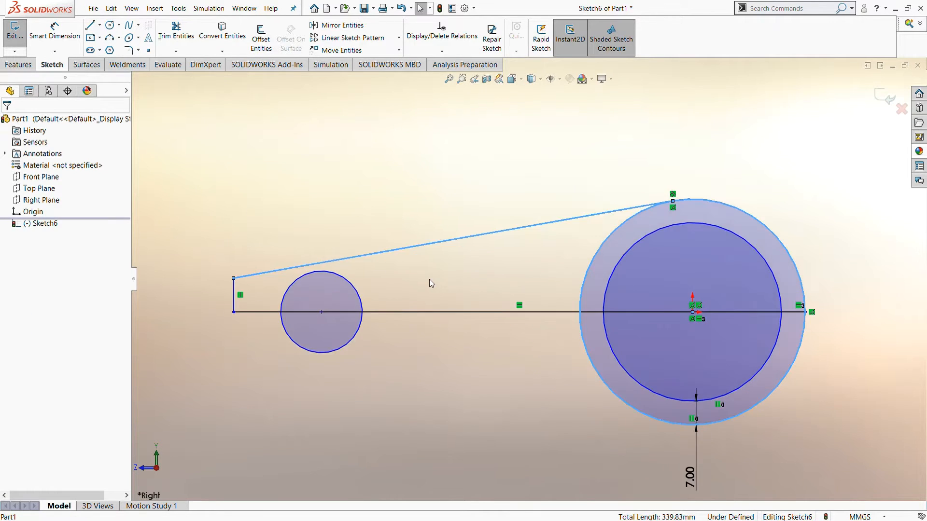
scroll(430, 280, up, 2)
click(459, 340)
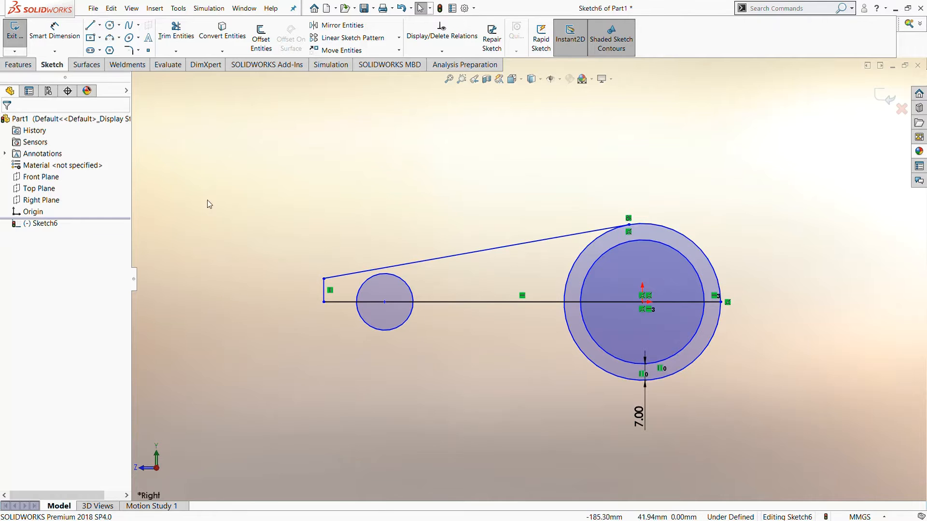
Dimension the inner circle at the origin with a diameter of 50 mm
click(68, 38)
click(682, 259)
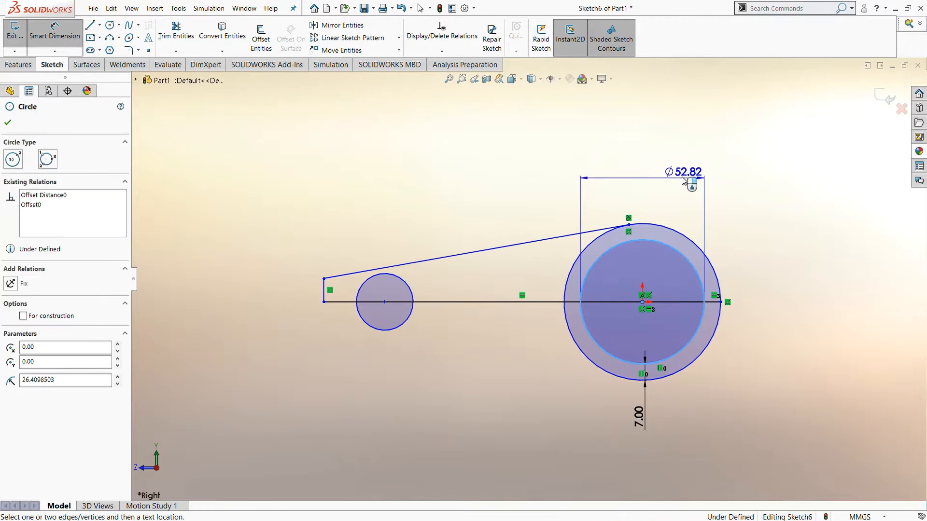
click(685, 175)
text(50)
key(Return)
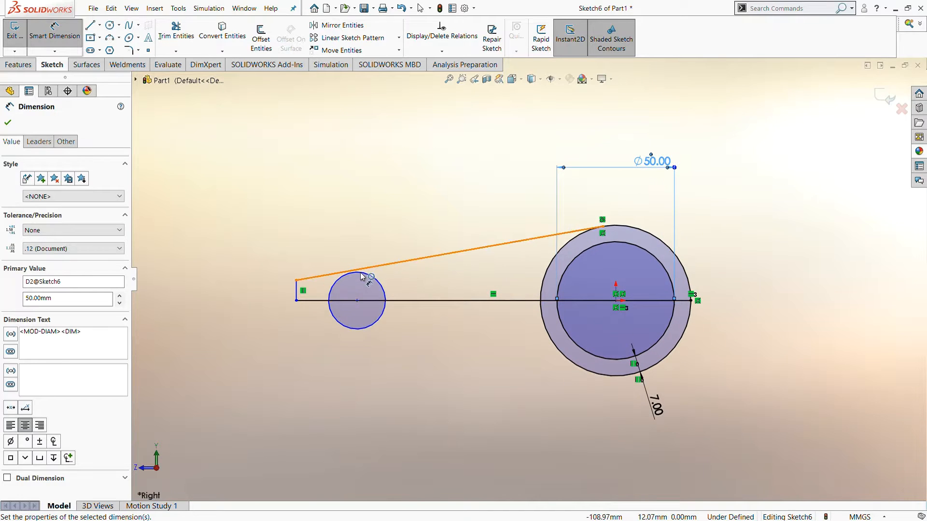
Dimension the small circle with a diameter of 20 mm
click(385, 290)
click(370, 197)
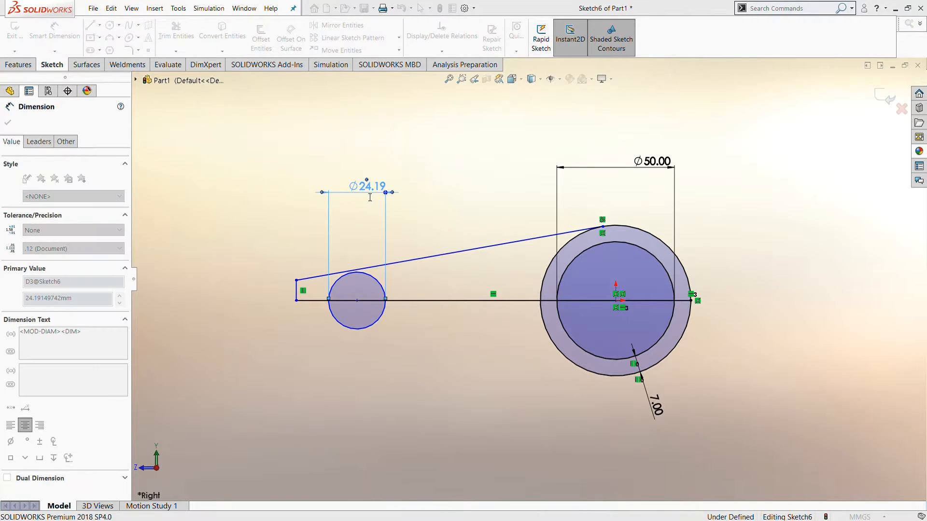
text(20)
key(Return)
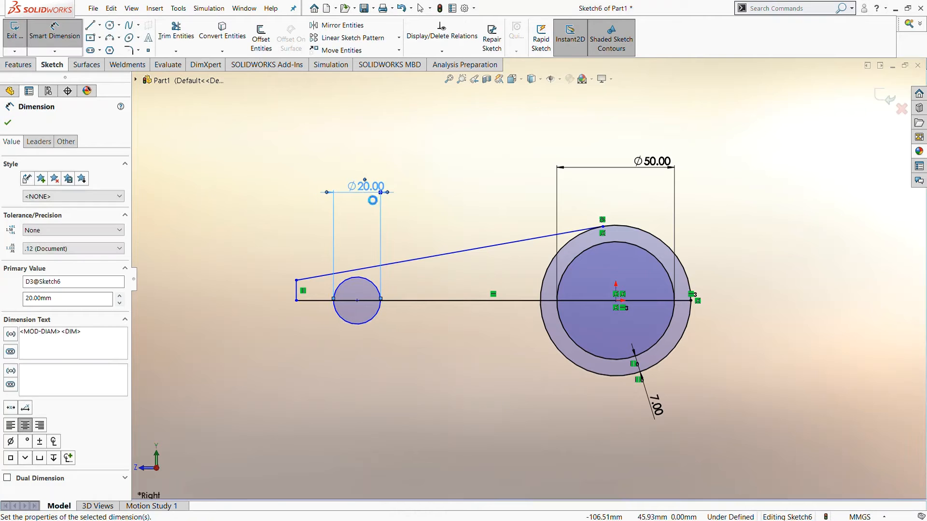
scroll(374, 234, up, 1)
scroll(373, 240, down, 2)
Dimension the distance between the small circle's centre and the origin as 150 mm
click(407, 326)
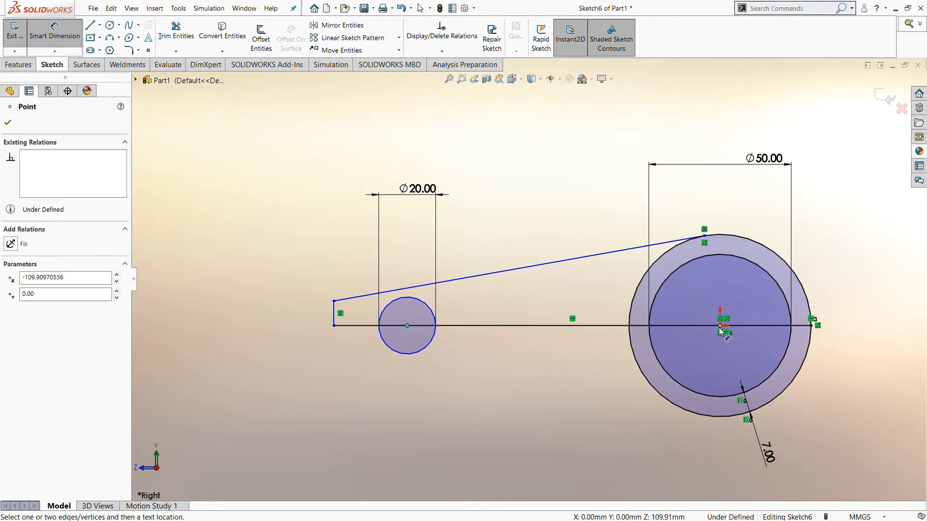
click(720, 326)
click(633, 455)
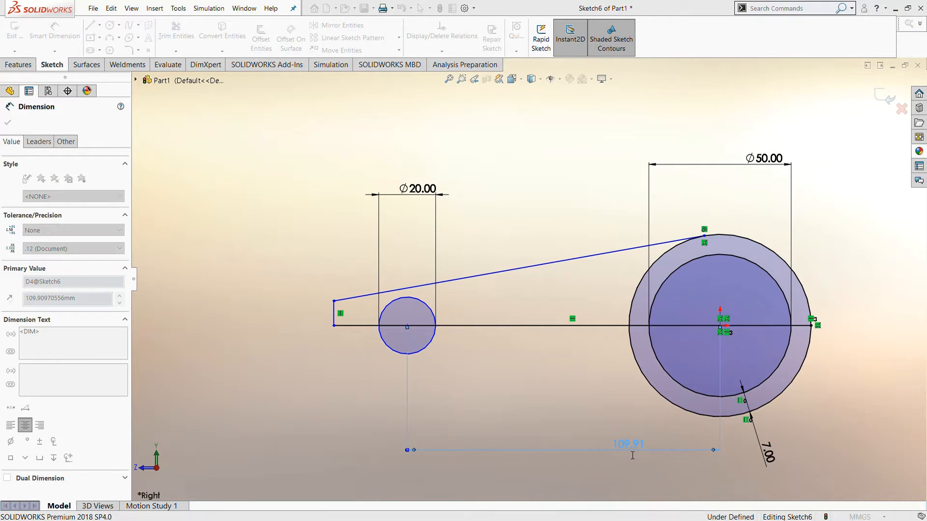
text(150)
key(Return)
scroll(517, 393, up, 2)
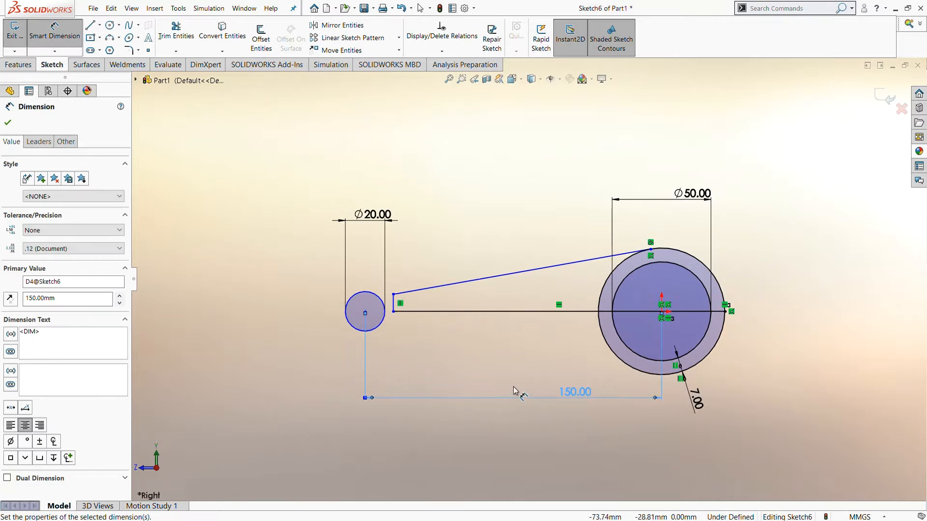
scroll(503, 368, down, 2)
scroll(436, 325, down, 1)
scroll(375, 286, up, 1)
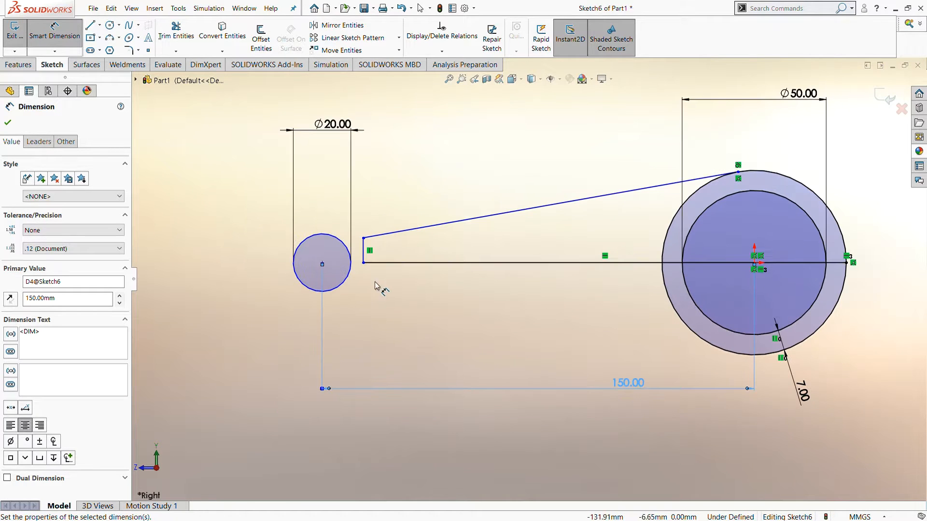
Stretch the horizontal line's free end past the small circle, about 23 mm beyond its centre
click(365, 270)
drag(363, 263, 319, 260)
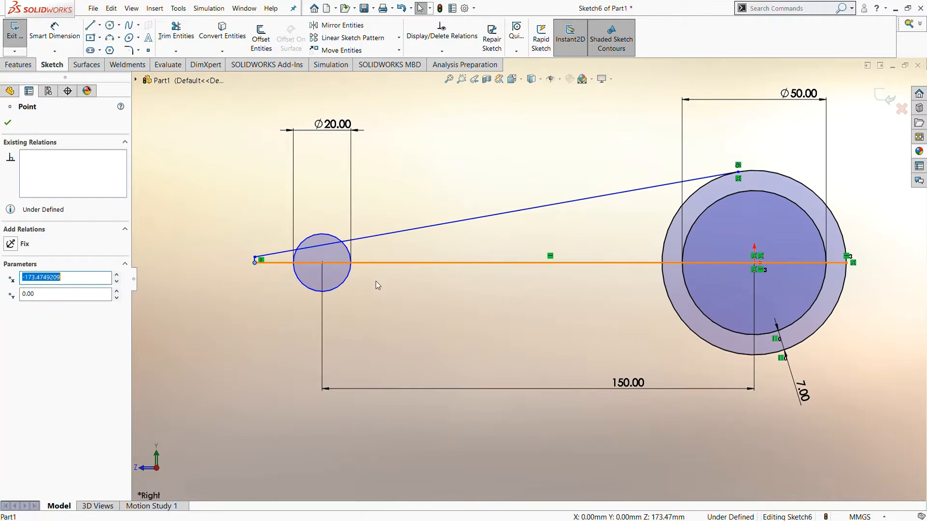
click(349, 289)
Dimension the distance from the horizontal line's free end to the small circle's centre as 27 mm
click(50, 32)
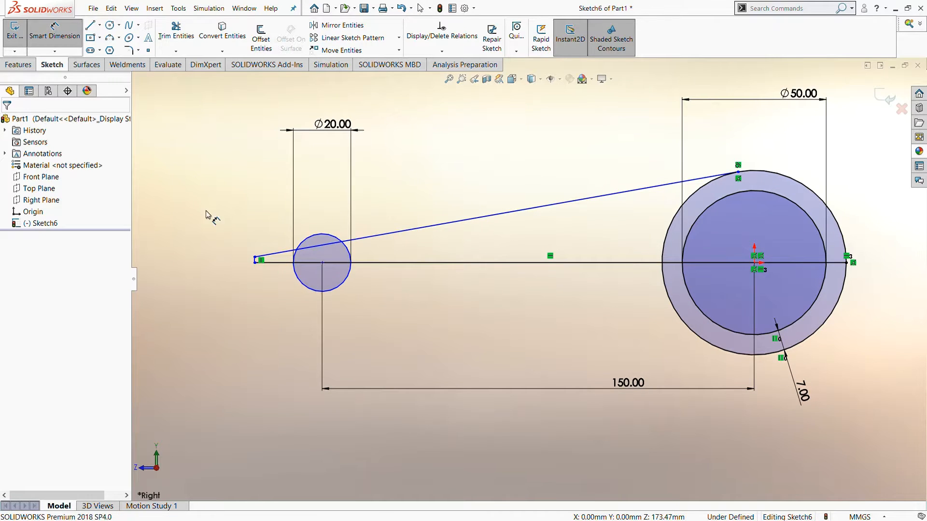
click(255, 263)
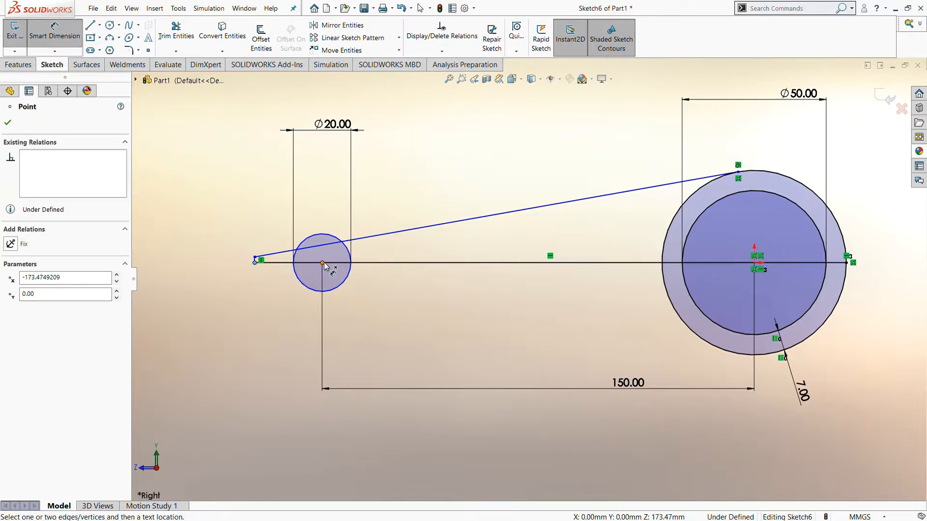
click(322, 263)
click(290, 334)
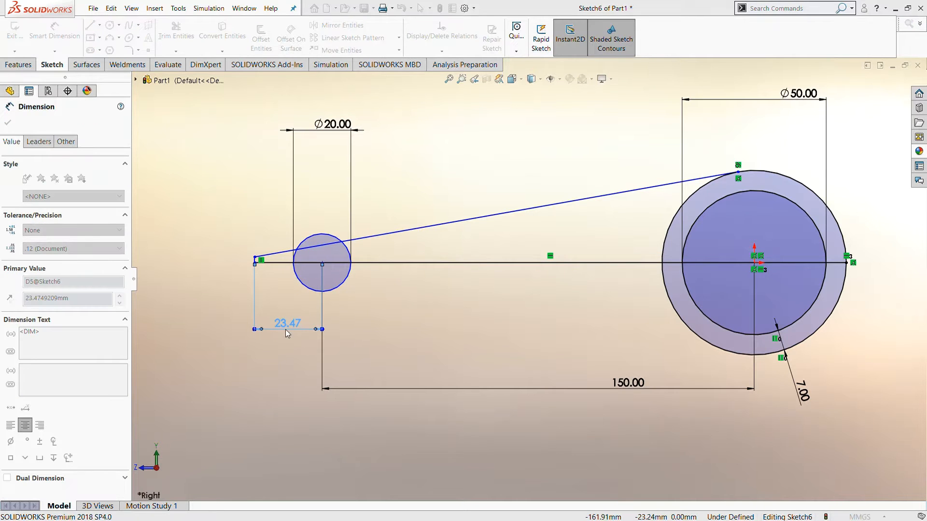
text(27)
key(Return)
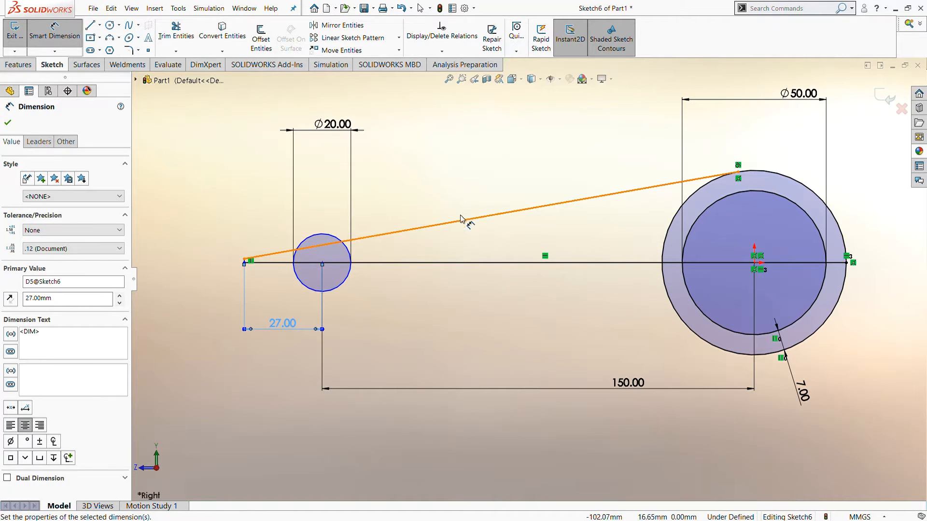
Dimension the angle between the horizontal line and the sloped line as 7 degrees
click(460, 264)
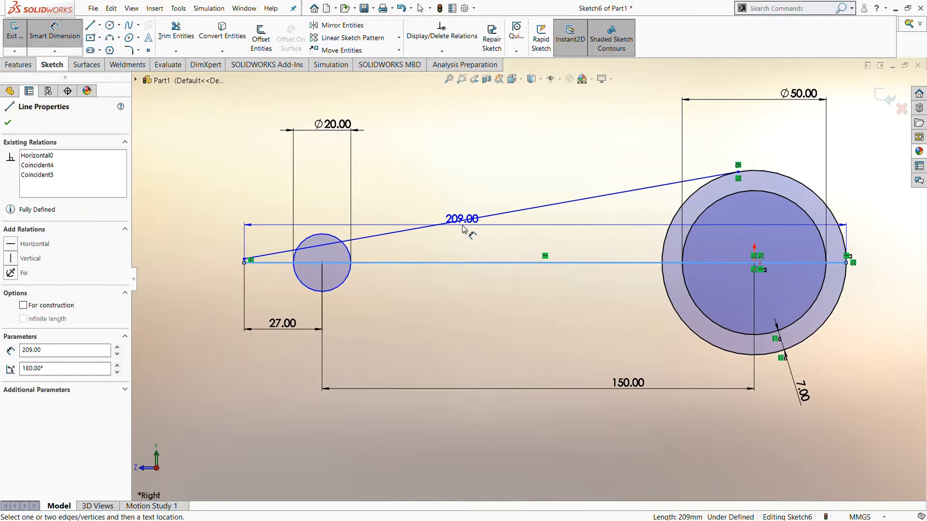
click(475, 218)
click(491, 246)
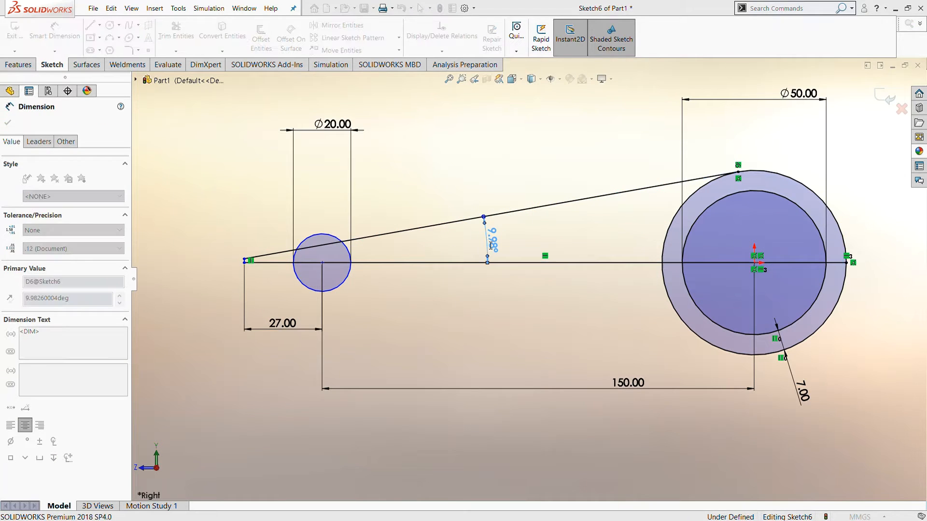
text(7)
key(Return)
click(518, 241)
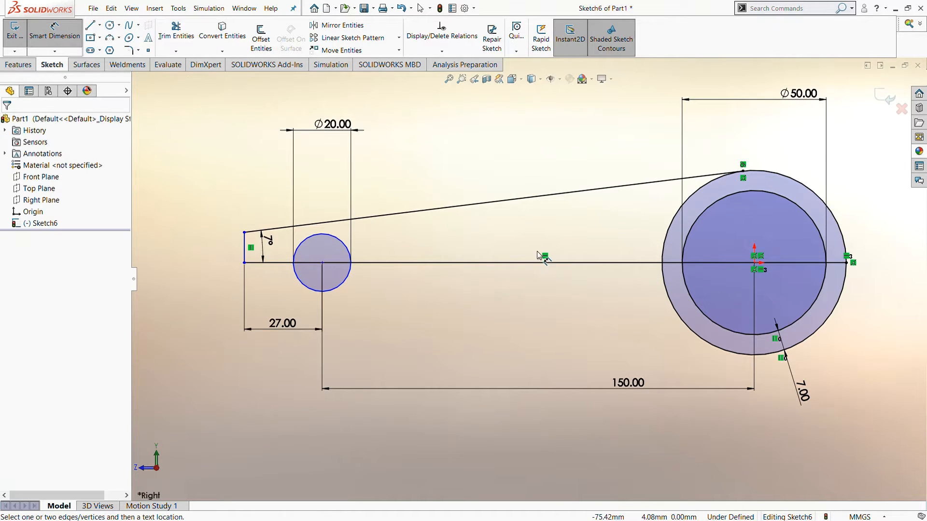
Dimension the short vertical end line's length and reposition the 7° angle dimension near the middle of the profile
scroll(538, 250, down, 2)
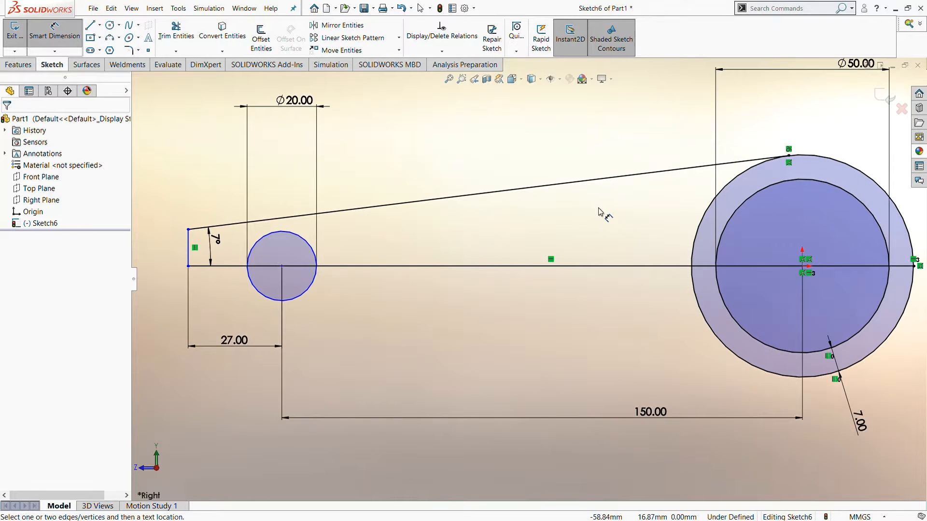
scroll(599, 211, up, 1)
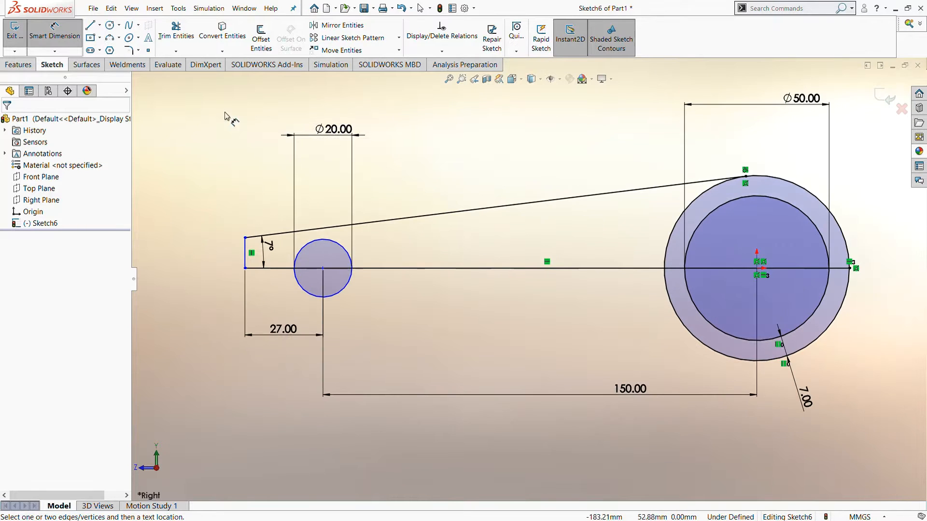
click(241, 254)
click(223, 249)
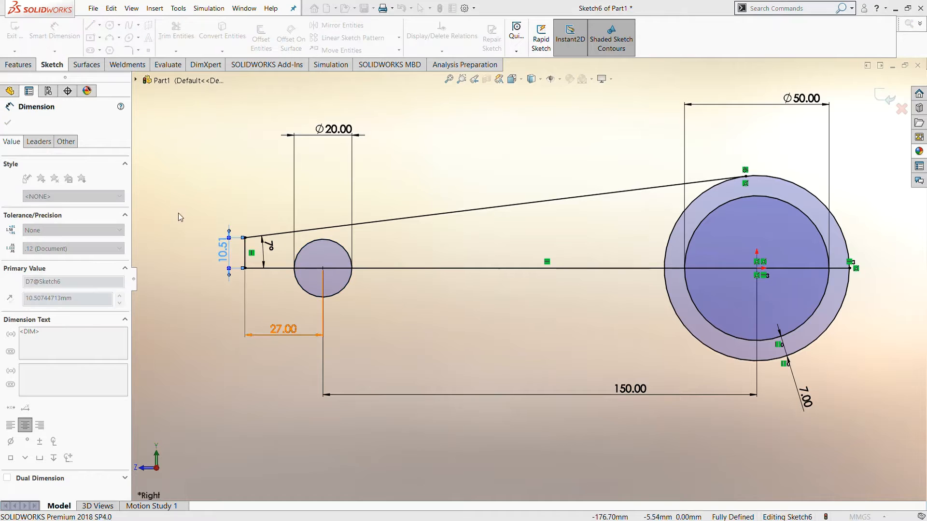
click(405, 324)
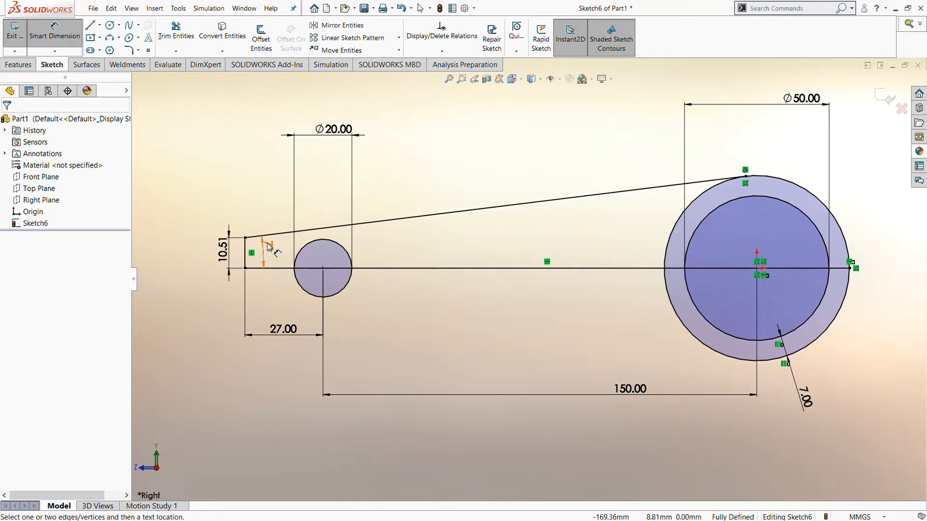
click(503, 233)
click(543, 313)
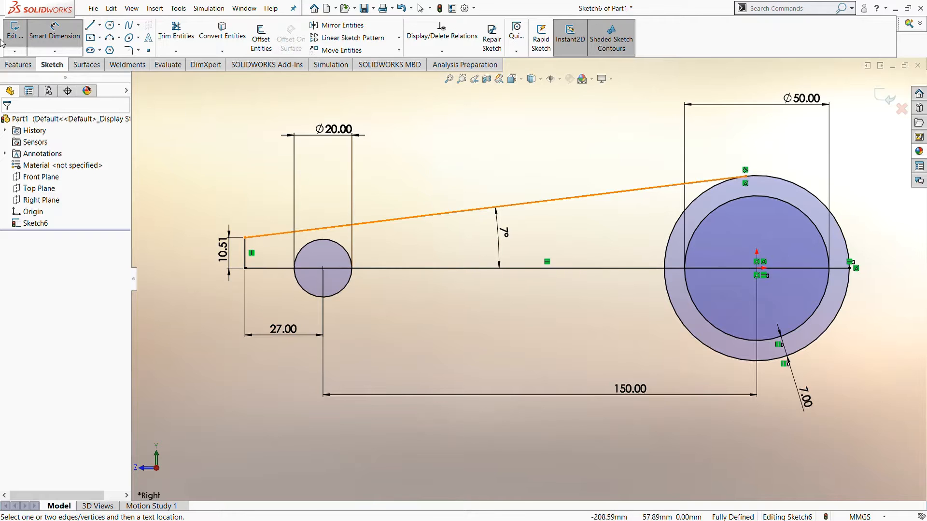
Trim the outer circle's arc inside the profile and its lower half below the horizontal line, and hide the side pane
click(194, 40)
drag(628, 231, 675, 232)
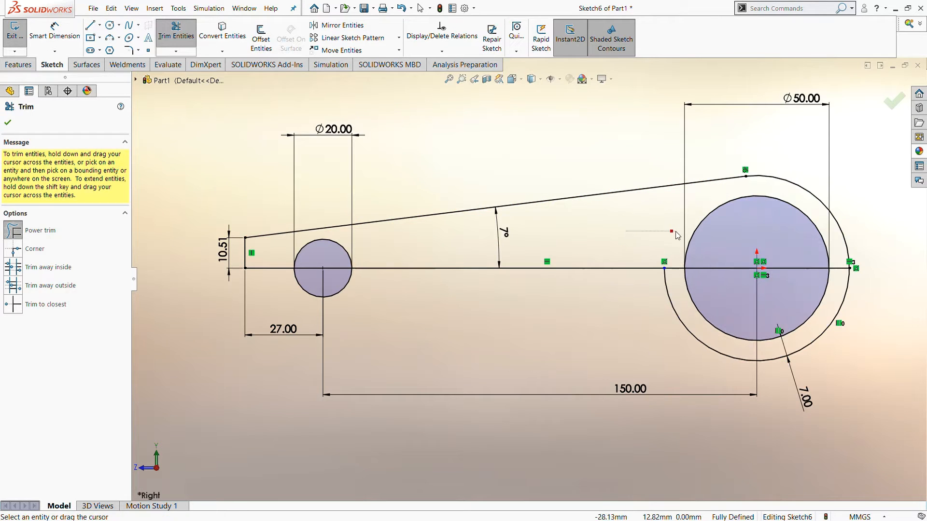
drag(671, 309, 639, 308)
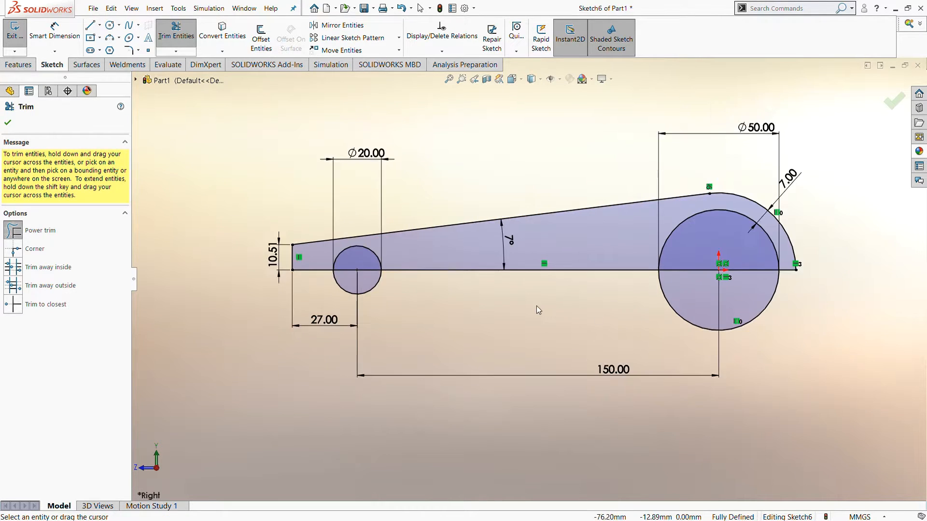
click(134, 284)
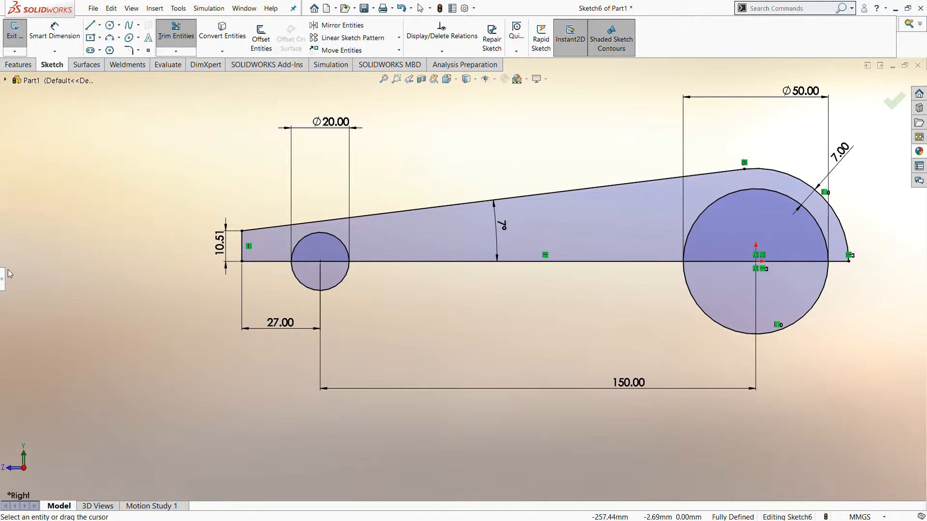
Extrude the upper profile region and the upper half of the small circle 75 mm with a Mid Plane end condition
click(17, 64)
click(20, 36)
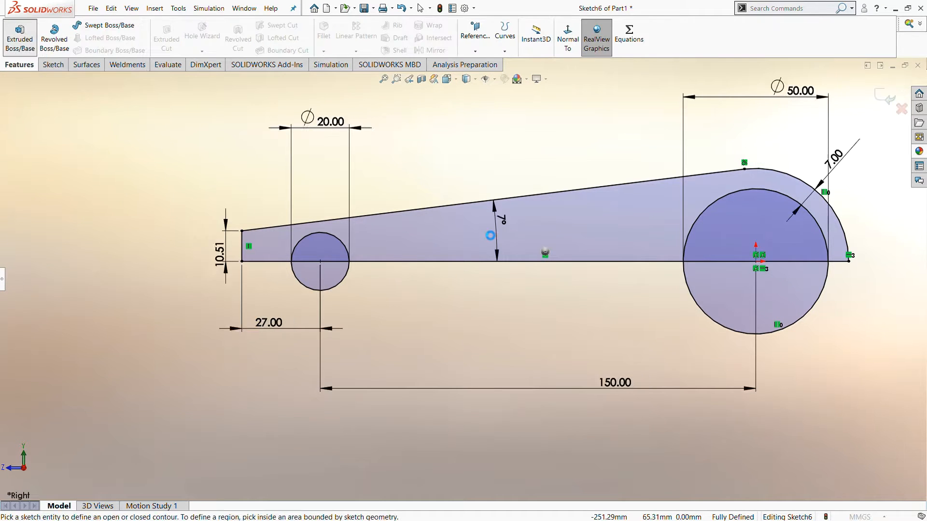
click(487, 253)
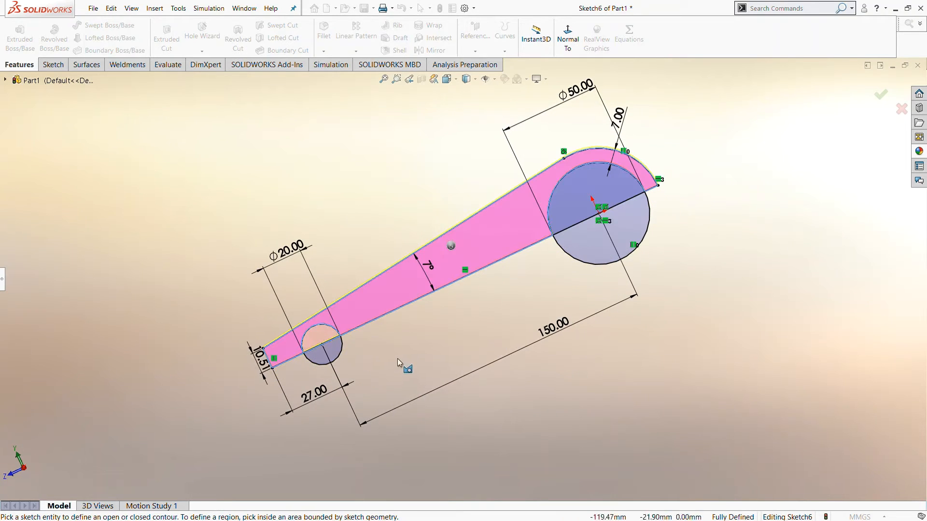
middle_drag(398, 359, 476, 376)
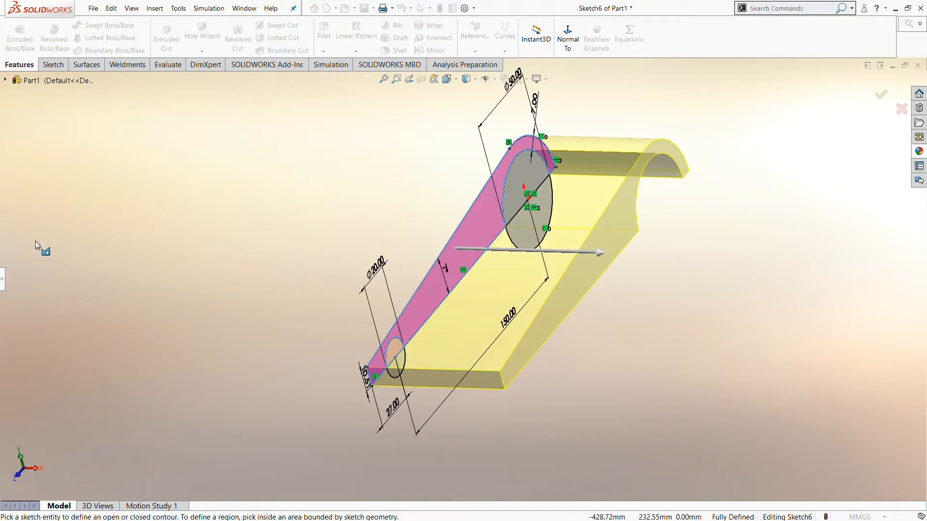
click(2, 271)
click(50, 188)
click(50, 237)
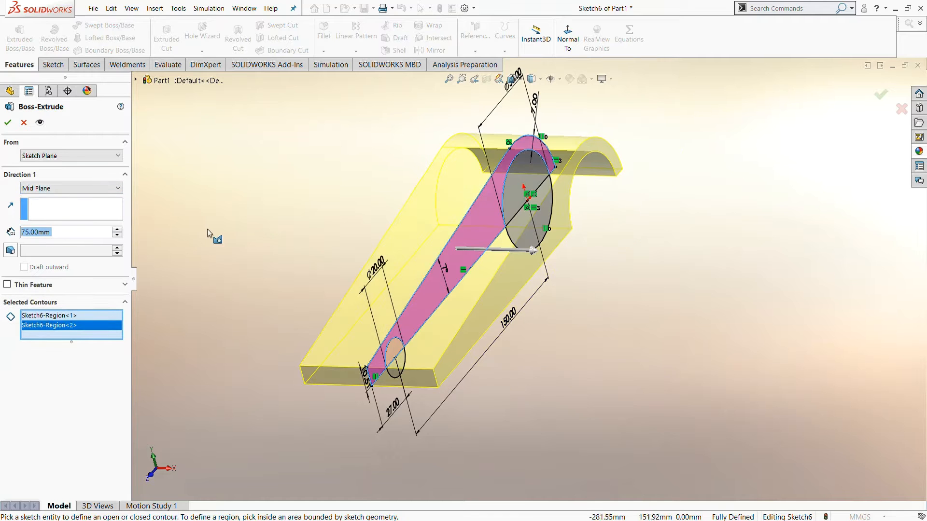
click(8, 123)
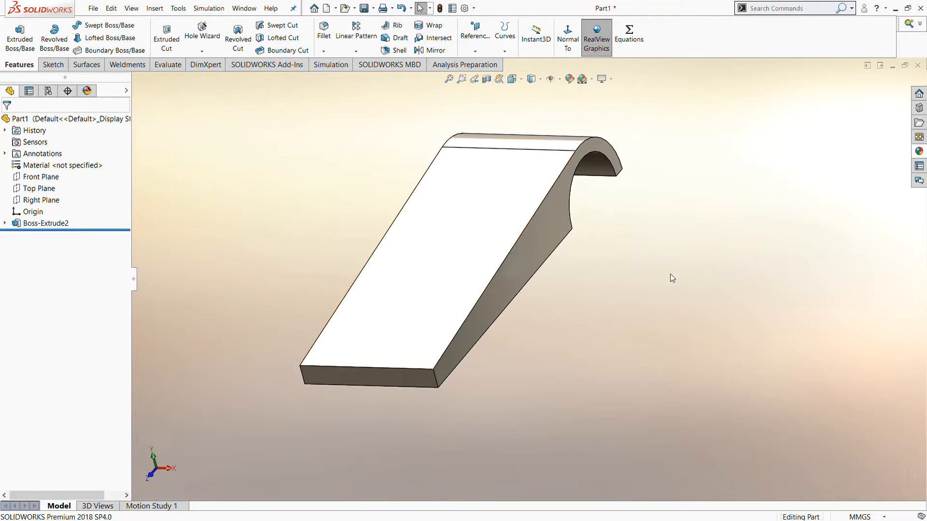
Start a sketch on the Top Plane and orient the view normal to it
middle_drag(670, 273, 754, 81)
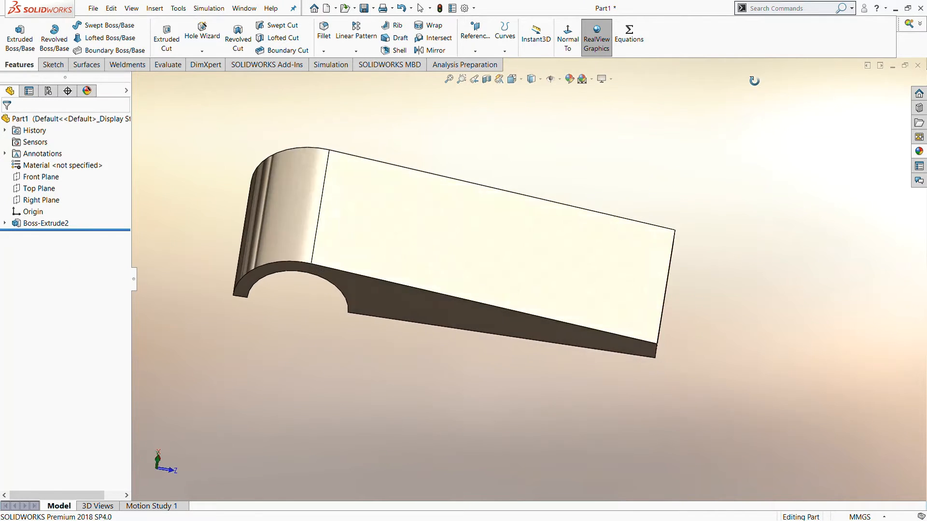
click(47, 188)
click(51, 176)
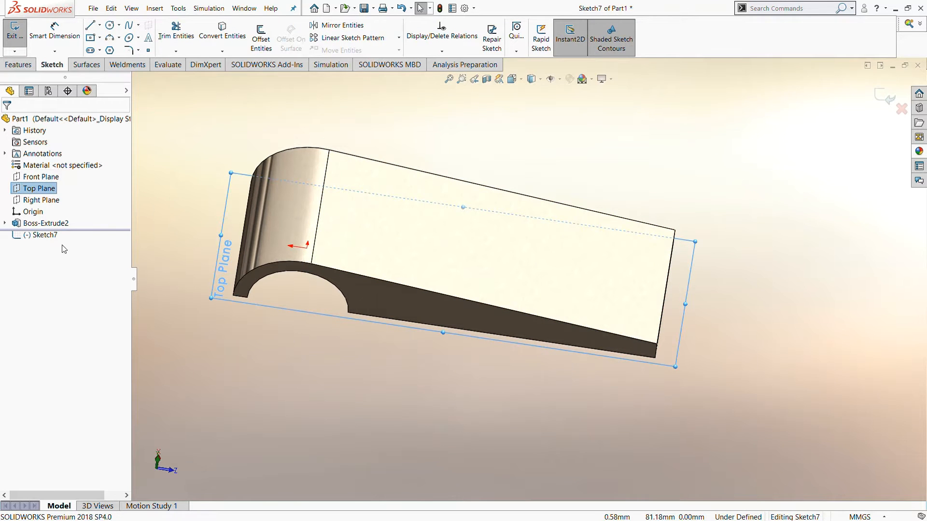
click(53, 236)
click(71, 231)
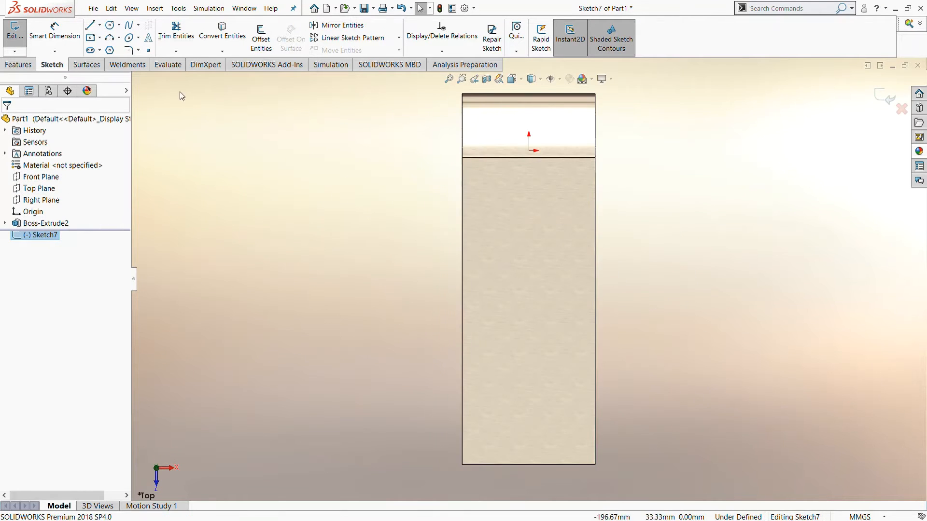
Sketch a tapered U-shaped outline from the body's side edges at the large end, joined by an arc of about 19 mm radius near the narrow end
click(91, 26)
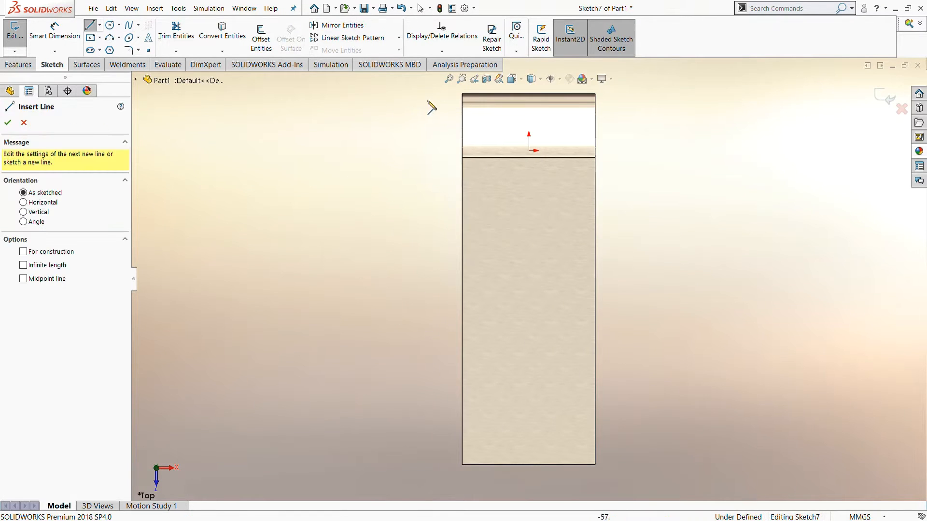
click(463, 100)
click(502, 411)
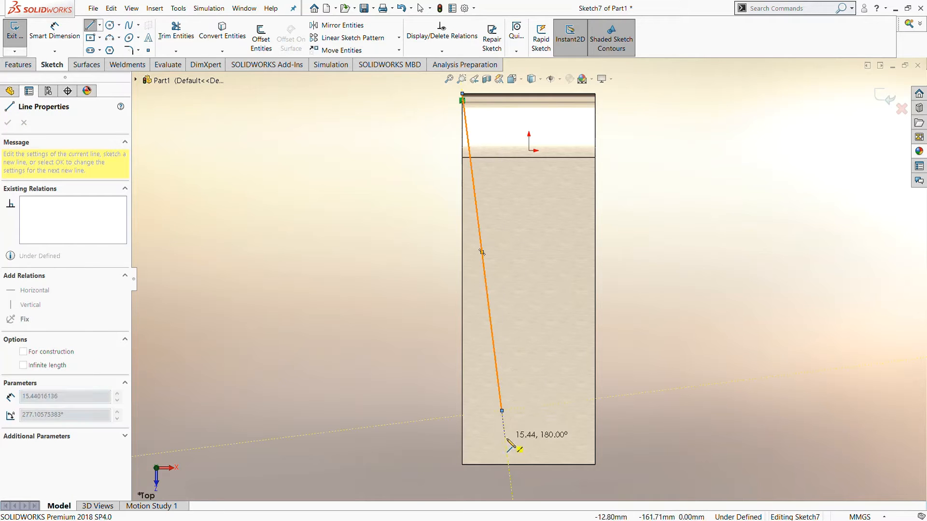
mouse_move(502, 412)
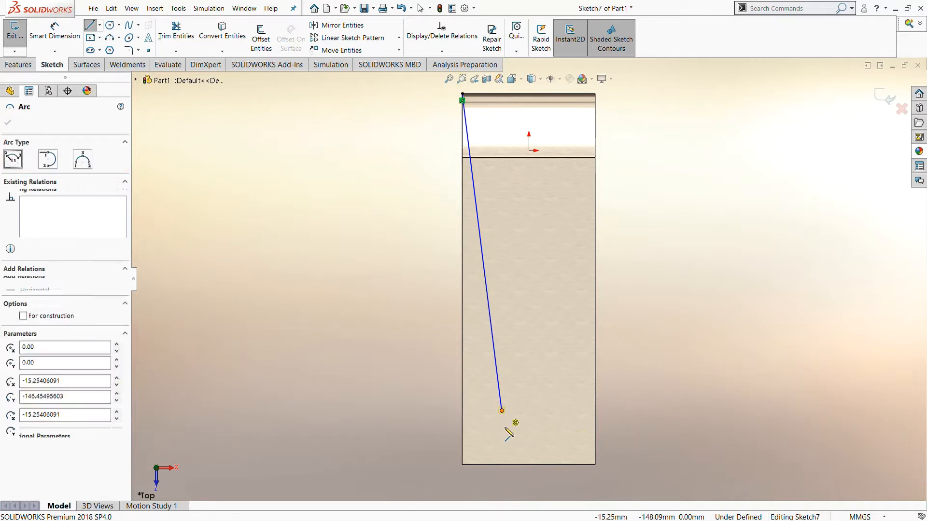
click(568, 411)
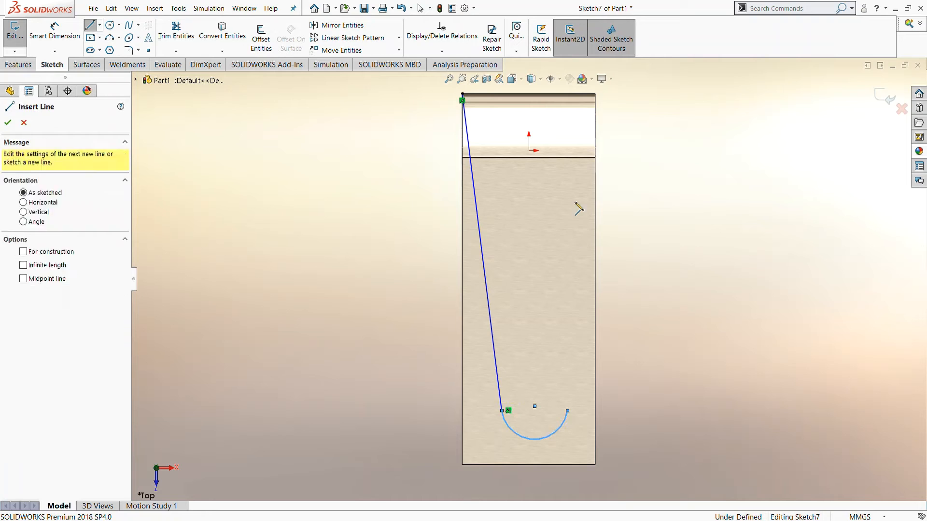
click(595, 97)
key(Escape)
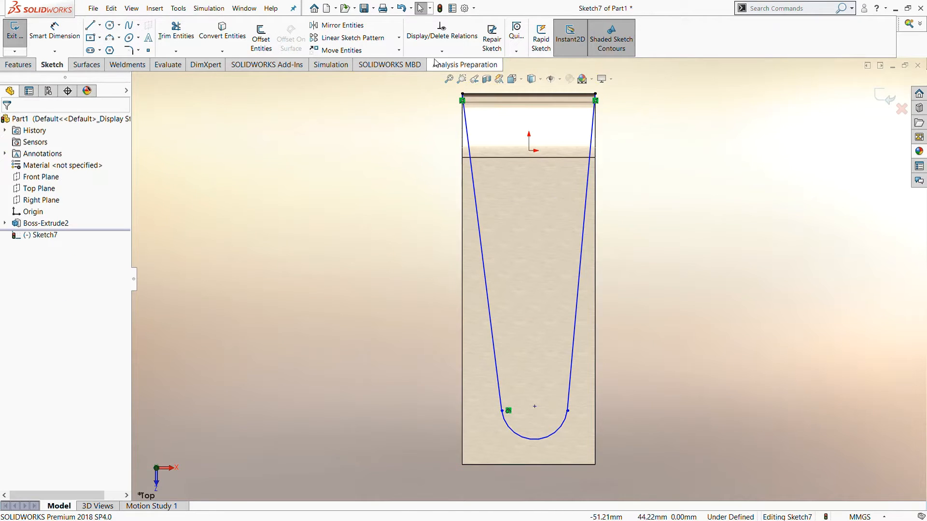
Make the outline's arc tangent to the body's straight edge at the narrow end
click(442, 32)
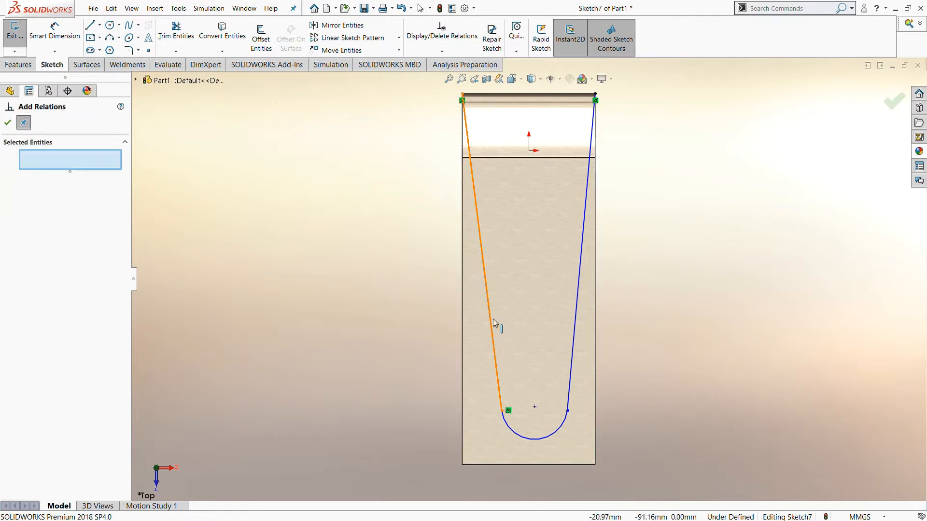
click(526, 438)
click(520, 464)
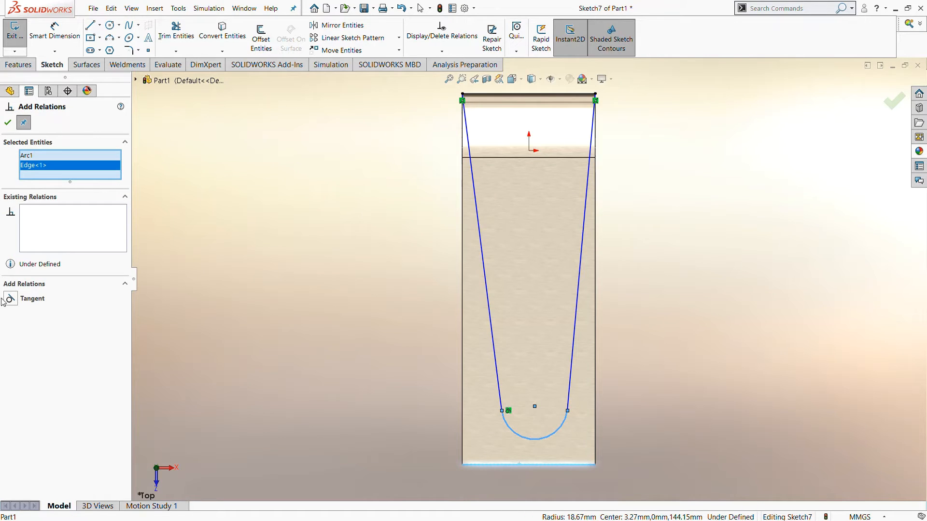
click(28, 302)
click(7, 123)
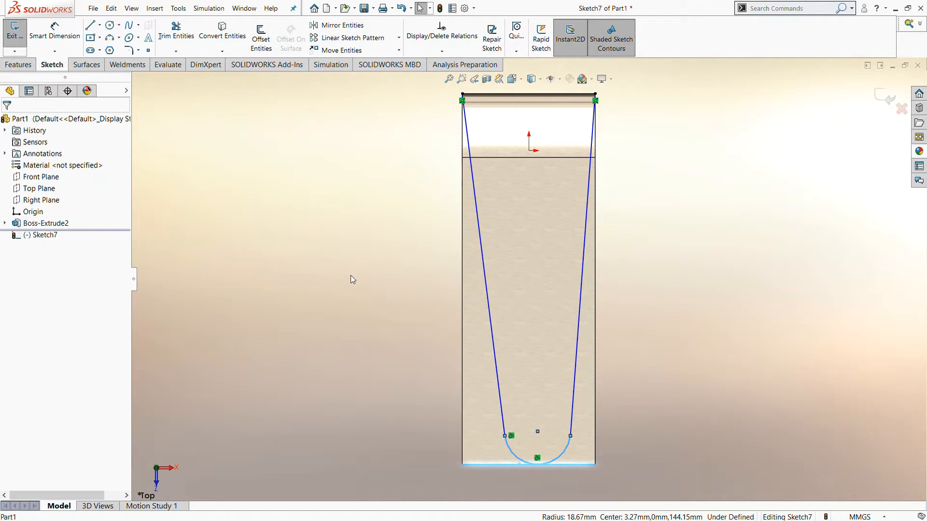
Make the arc tangent to the outline's two sloped side lines
click(444, 34)
click(515, 449)
click(506, 425)
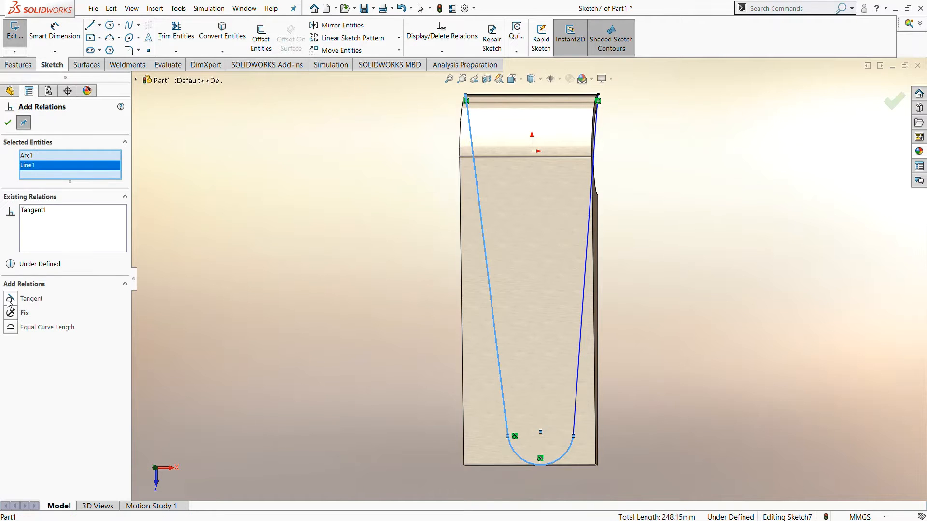
click(567, 452)
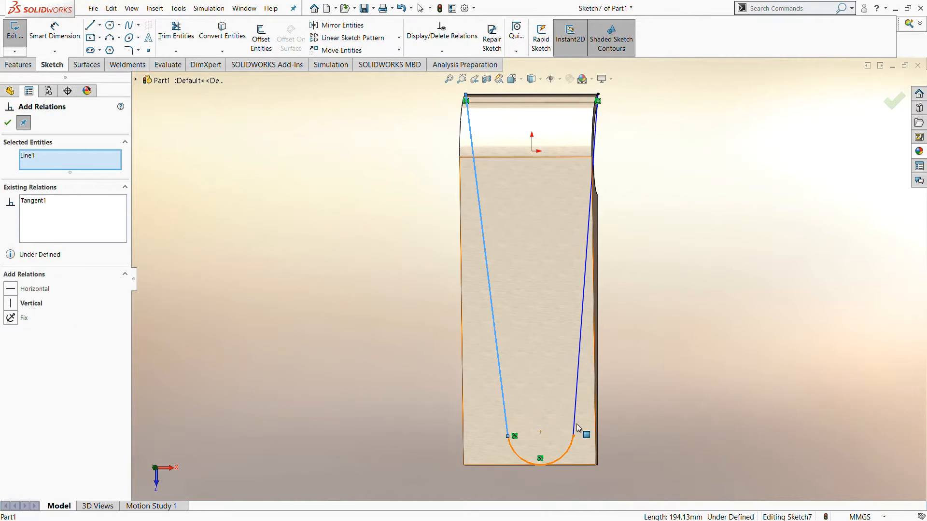
click(574, 420)
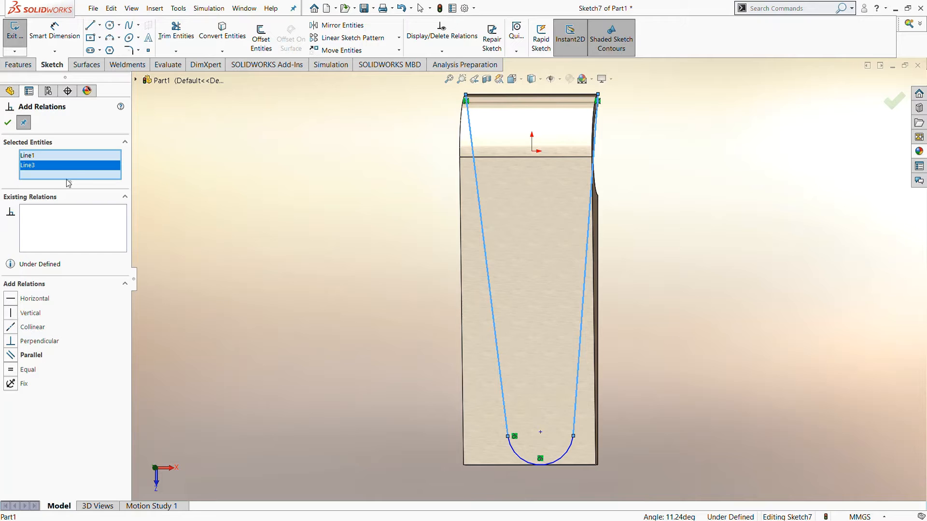
right_click(76, 173)
click(125, 190)
click(573, 445)
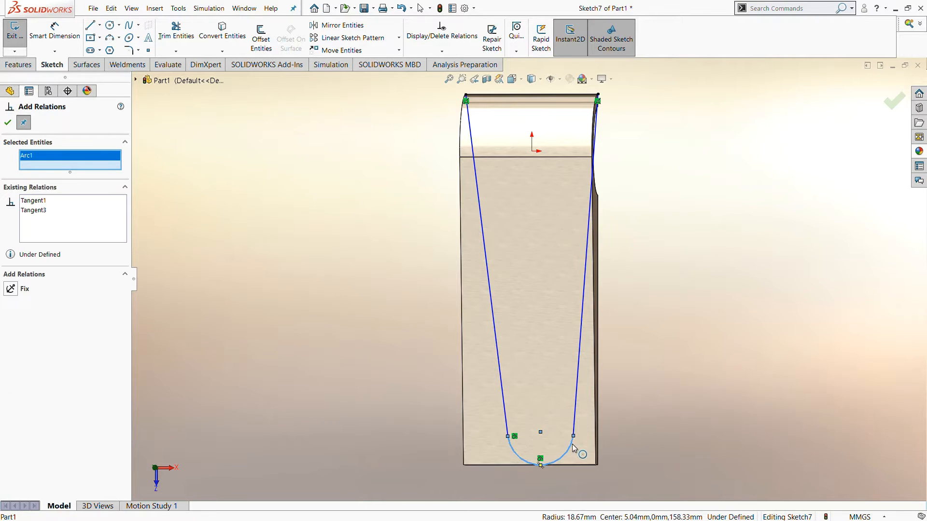
click(576, 423)
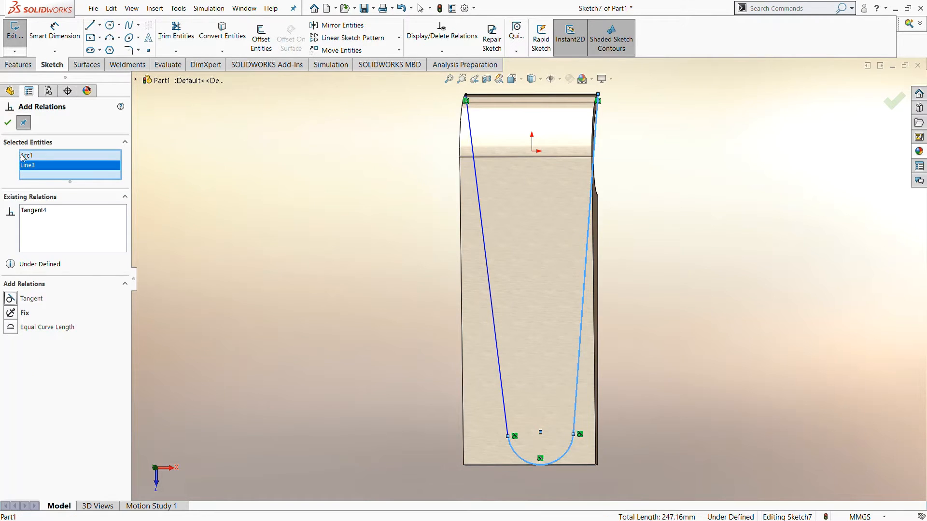
click(8, 122)
Show the profile sketch of the base extrusion in the model
mouse_move(323, 265)
middle_down()
mouse_move(301, 255)
mouse_move(282, 263)
mouse_move(298, 270)
middle_up()
click(5, 224)
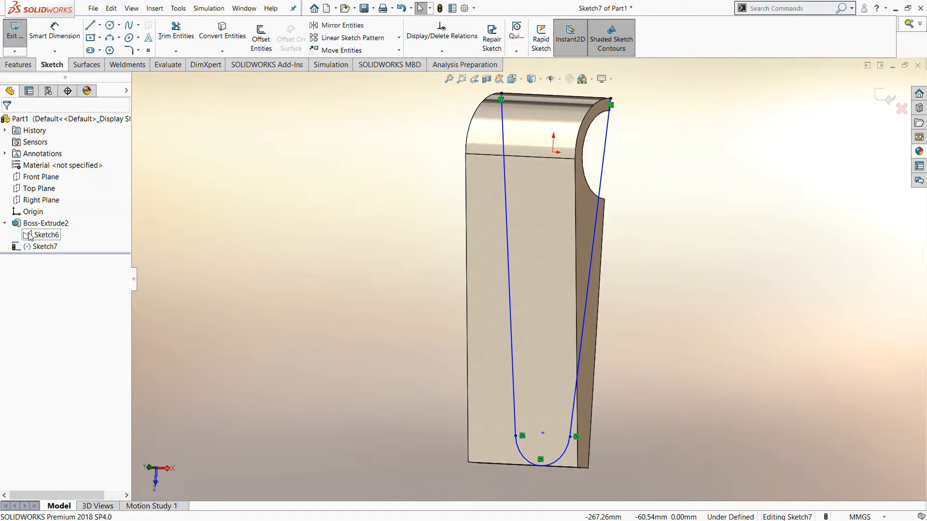
click(30, 235)
click(40, 224)
Make the arc's centre coincident with the small circle's centre in the profile sketch
scroll(505, 424, down, 2)
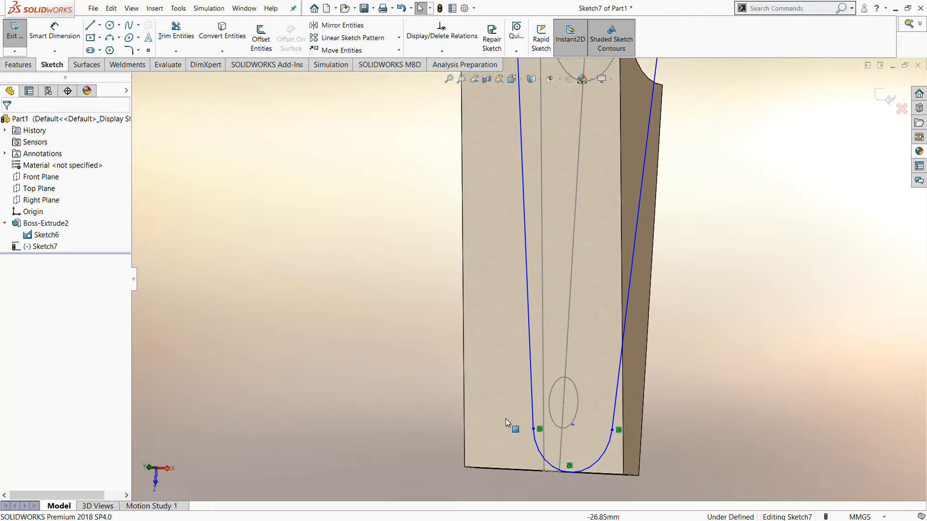
click(434, 52)
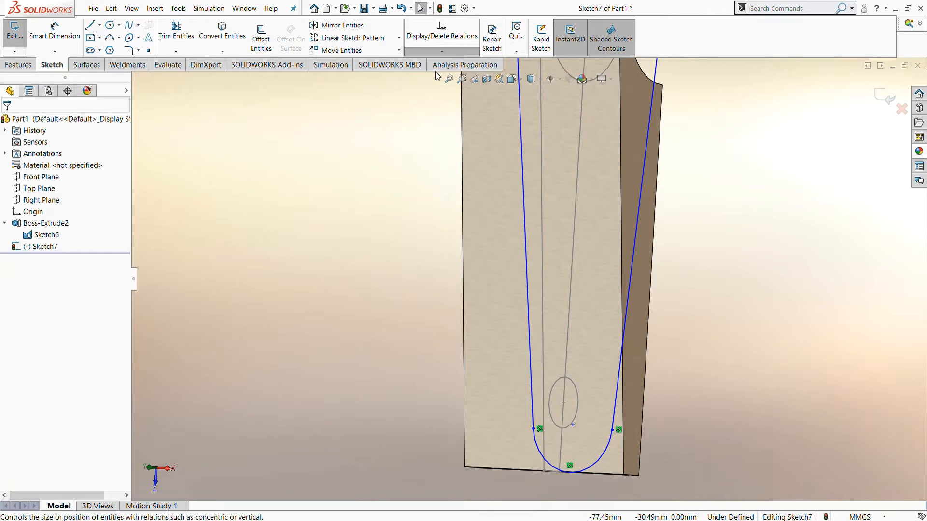
click(437, 74)
click(564, 403)
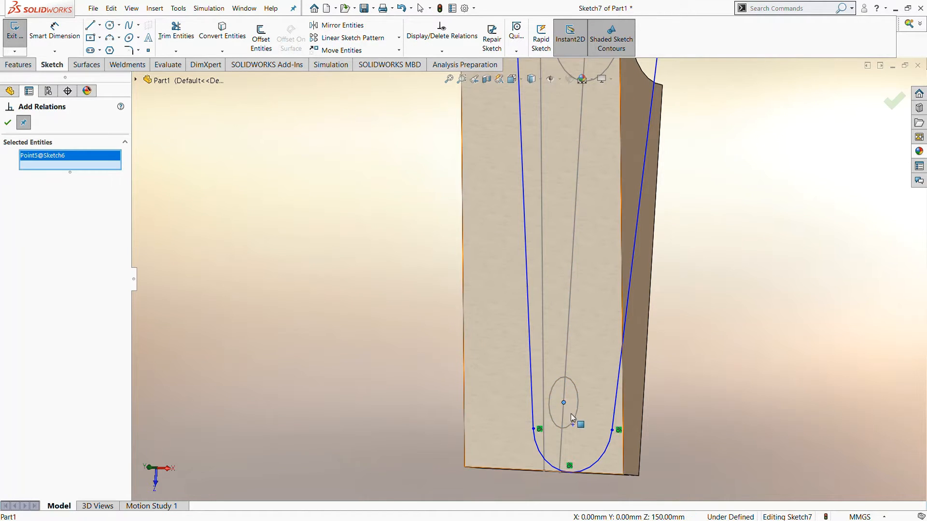
click(572, 424)
click(10, 328)
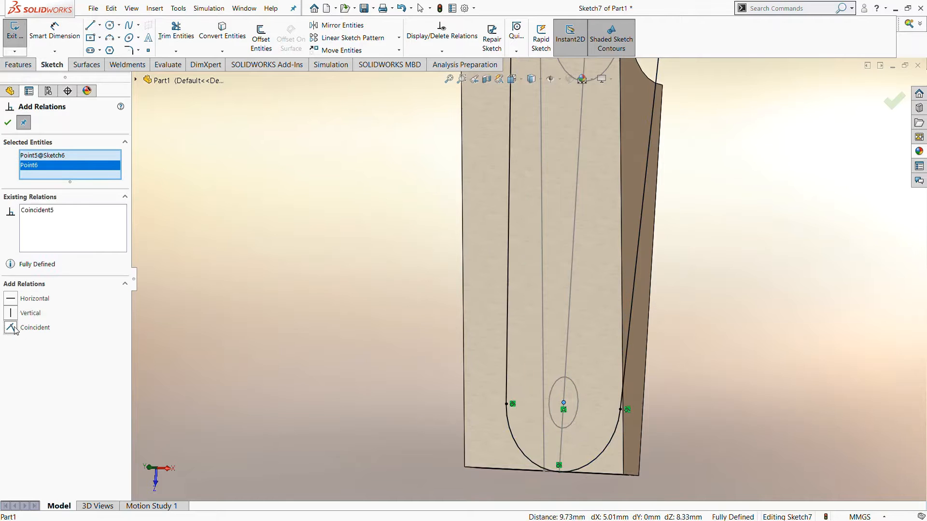
click(8, 122)
Cut away the material outside the rounded outline with an Extruded Cut set to Through All - Both and the cut side flipped
mouse_move(277, 259)
middle_down()
mouse_move(361, 260)
mouse_move(306, 251)
mouse_move(333, 160)
mouse_move(437, 244)
mouse_move(370, 369)
mouse_move(346, 321)
mouse_move(205, 227)
middle_up()
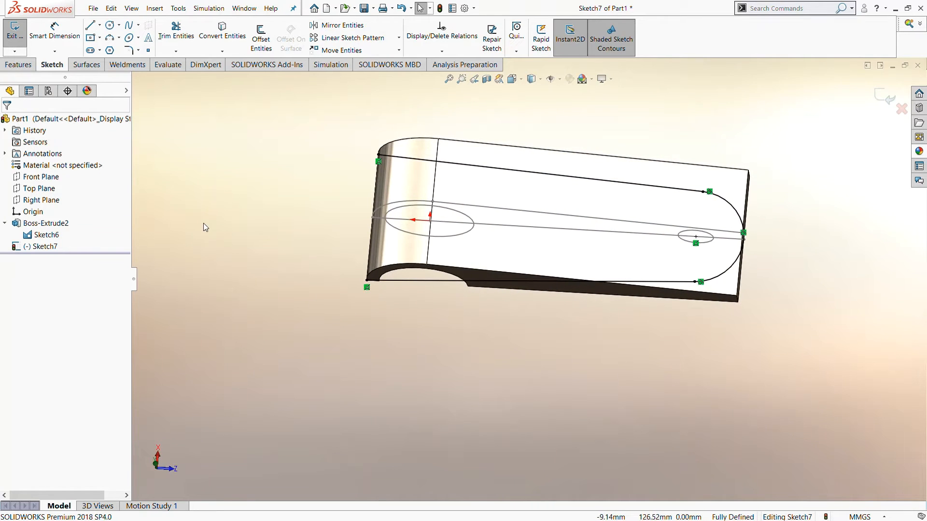
click(29, 66)
click(167, 36)
middle_drag(443, 379, 421, 316)
click(32, 189)
click(39, 216)
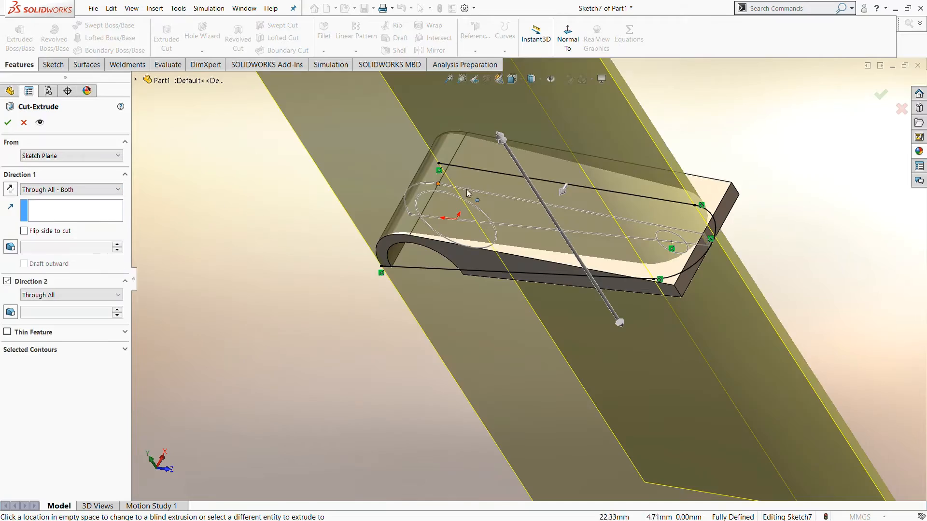
middle_drag(468, 192, 595, 166)
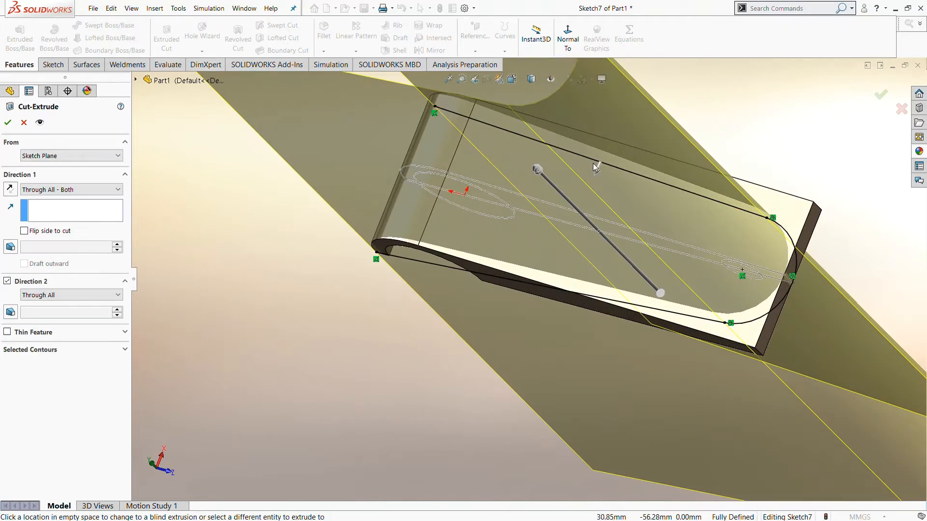
click(597, 170)
middle_drag(328, 299, 236, 335)
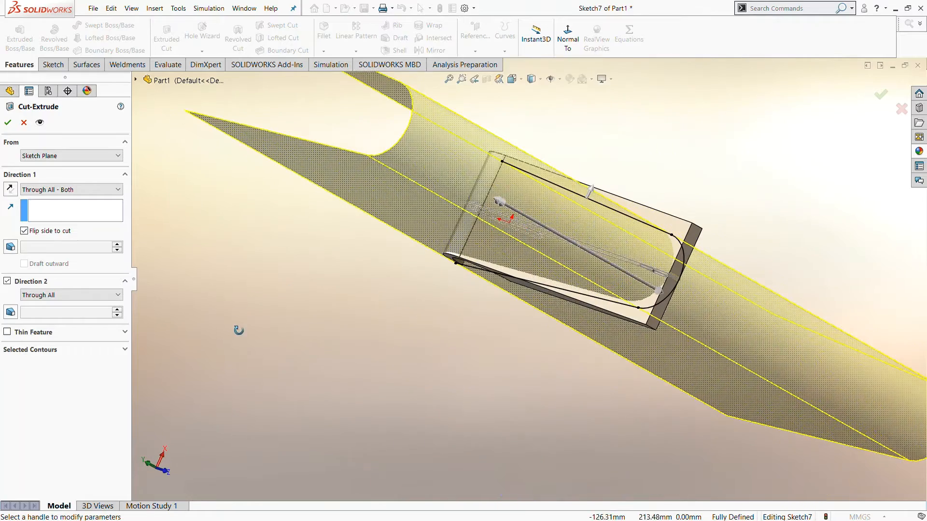
click(8, 122)
Offset the flat underside face and the large half-bore face as surfaces 7 mm into the body, reversing the offset direction
middle_drag(303, 256, 364, 163)
click(85, 65)
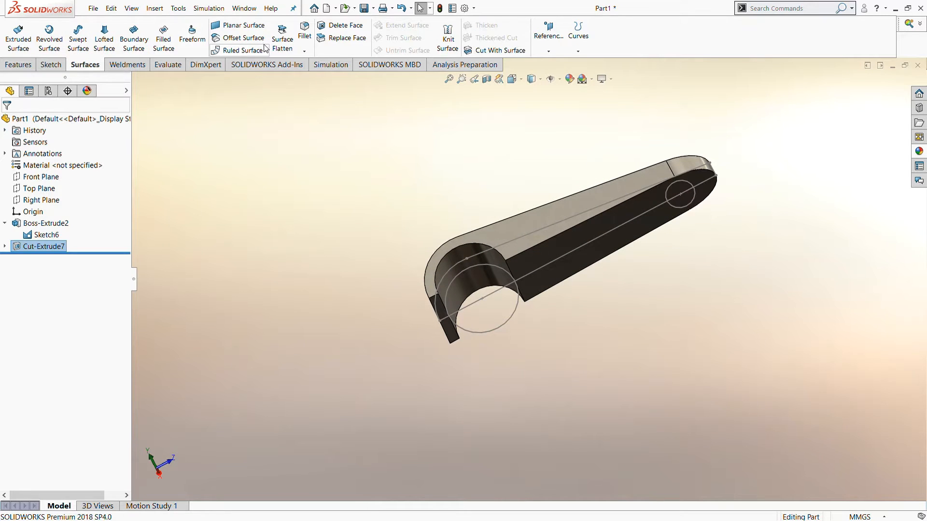
click(243, 37)
click(553, 254)
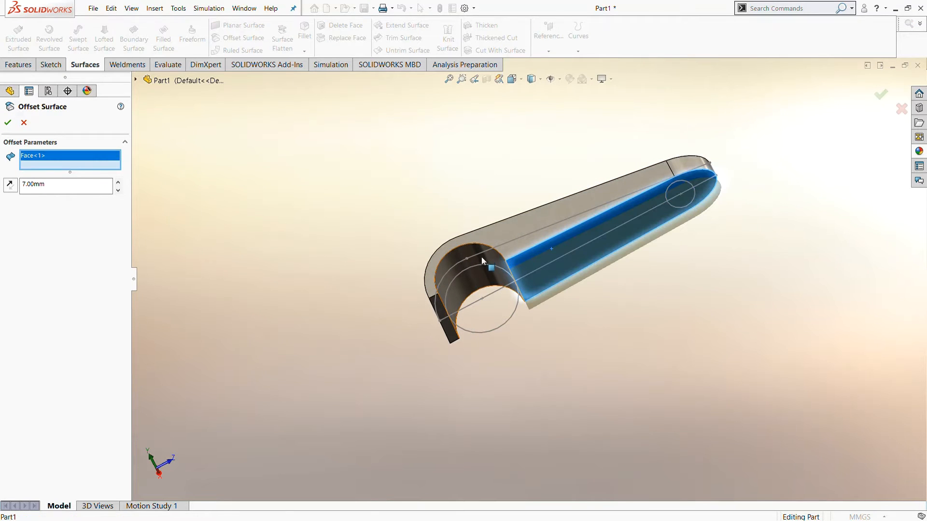
click(487, 261)
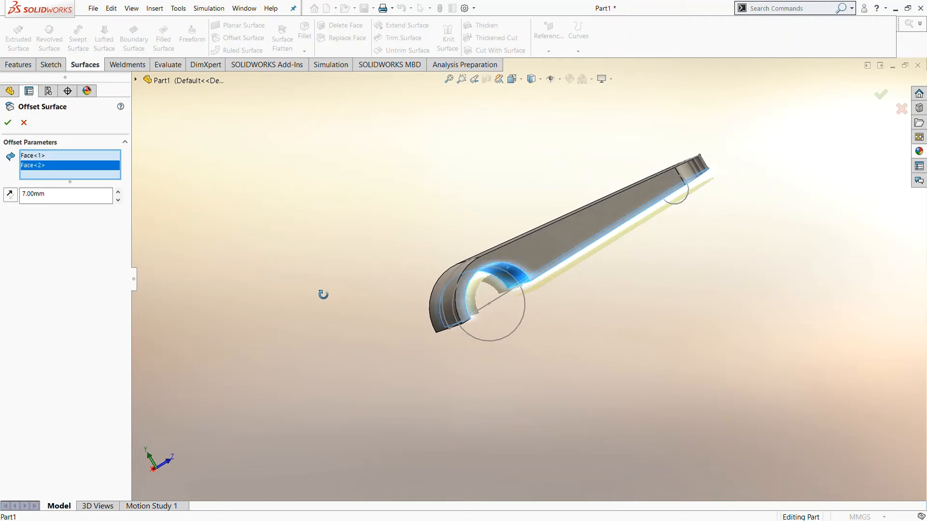
click(11, 195)
click(8, 123)
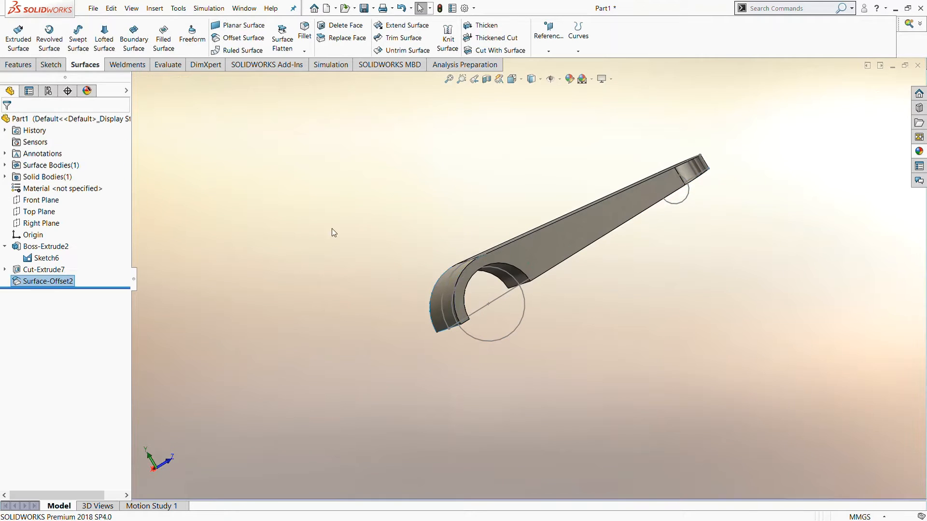
click(358, 241)
middle_drag(359, 241, 326, 196)
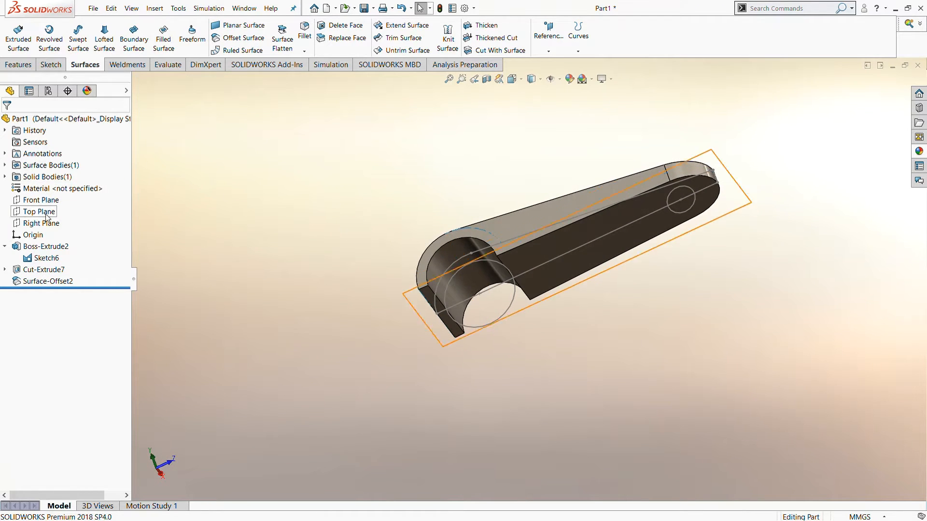
Start a sketch on the Top Plane and draw a circle about 17.8 mm in diameter centred on the rounded end's arc centre
click(38, 211)
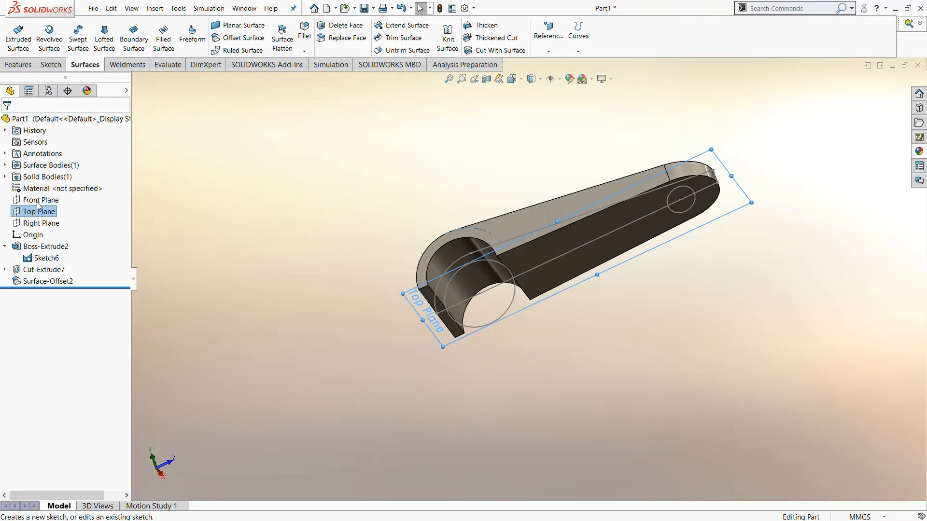
click(37, 203)
click(53, 294)
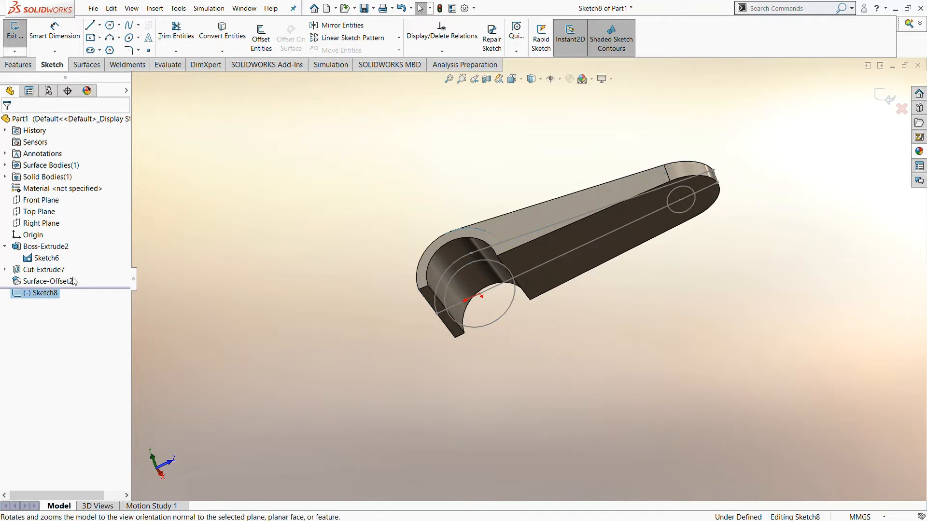
click(73, 281)
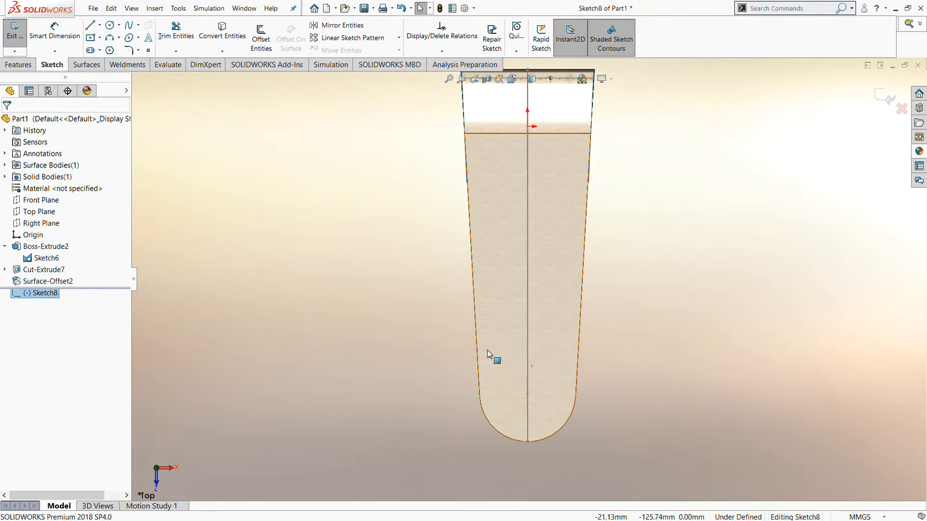
click(110, 25)
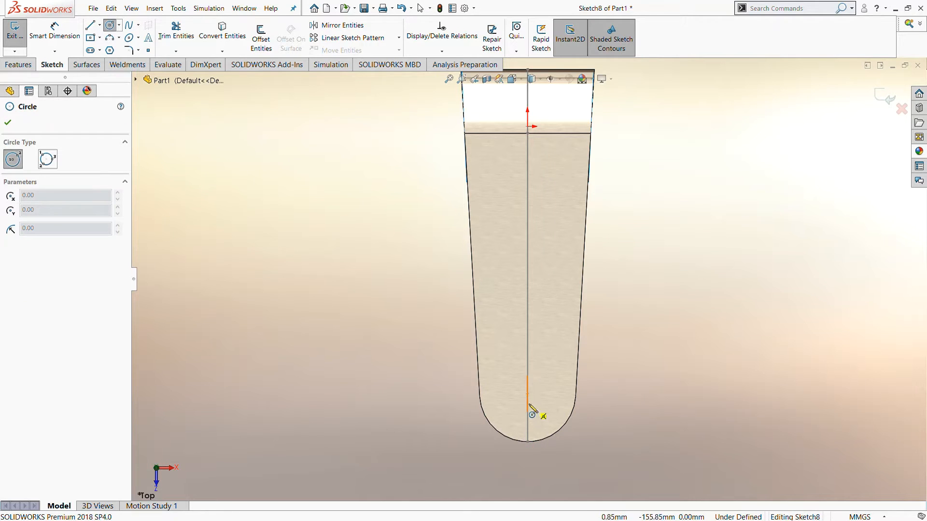
click(527, 394)
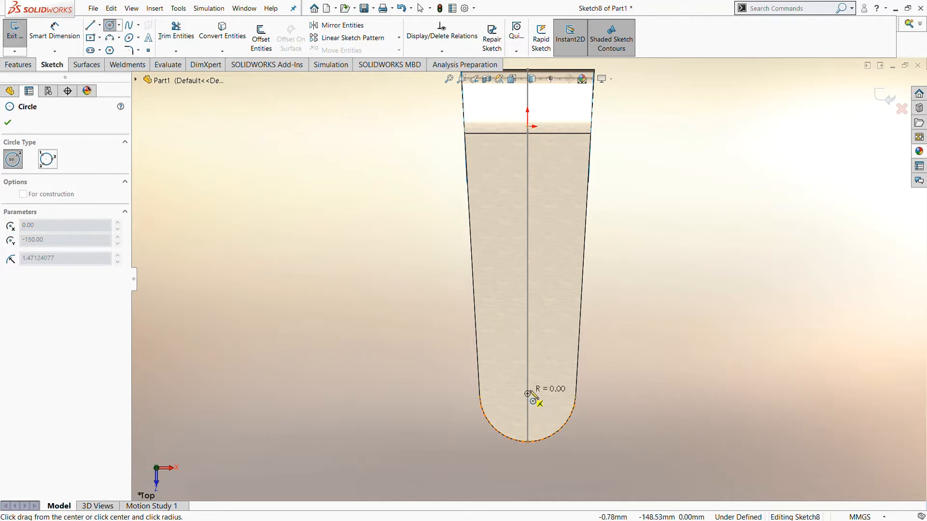
click(542, 387)
Dimension the circle at the rounded end to a diameter of 20 mm
click(53, 26)
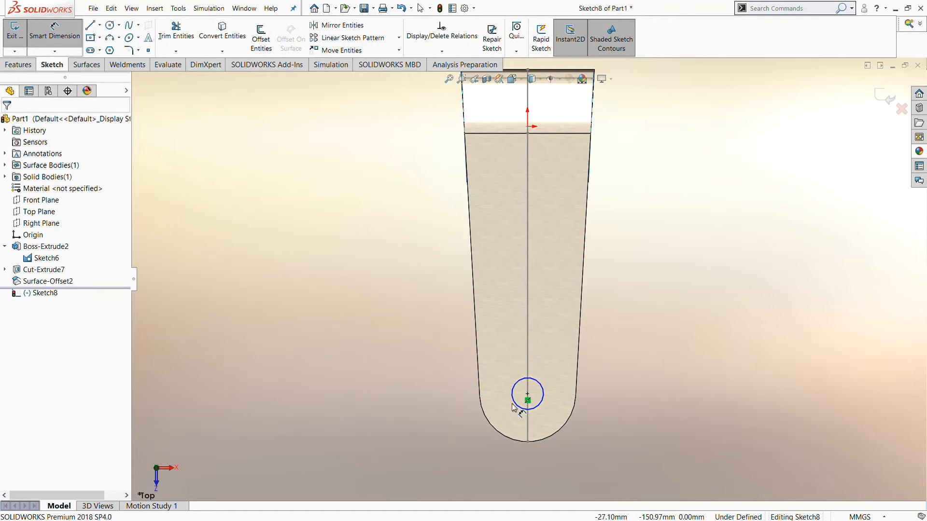
click(513, 394)
click(432, 399)
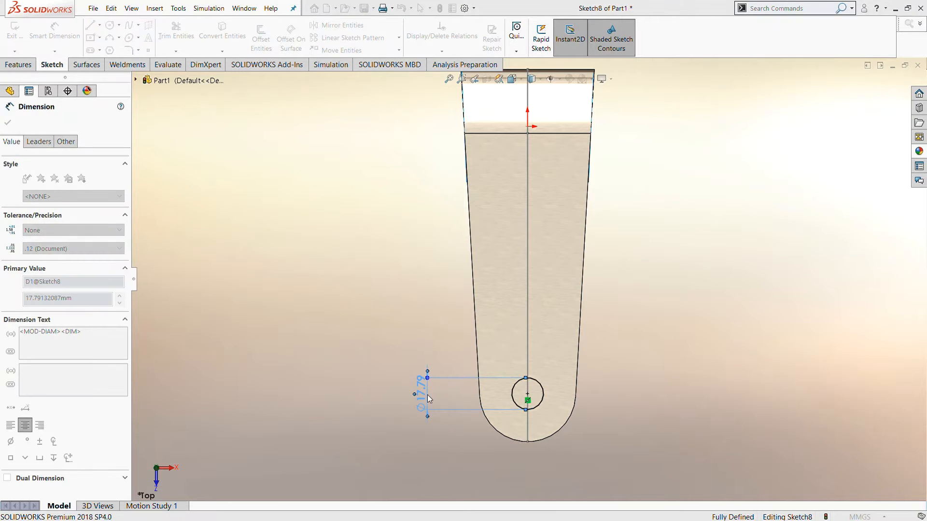
text(20)
key(Return)
click(9, 123)
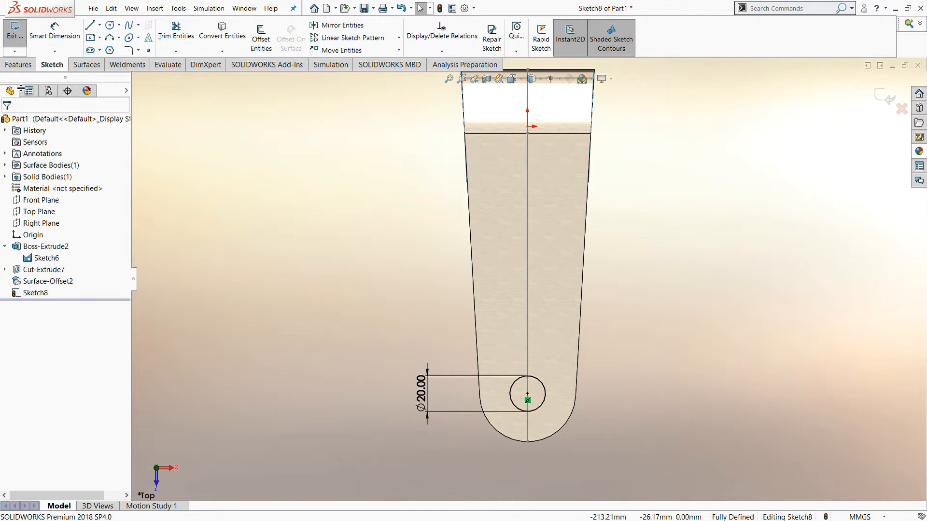
click(18, 64)
click(167, 37)
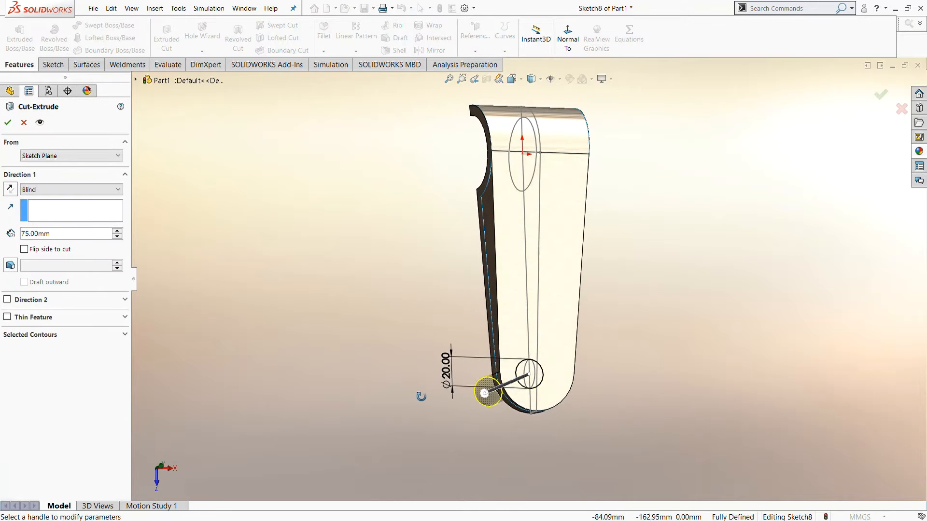
click(57, 223)
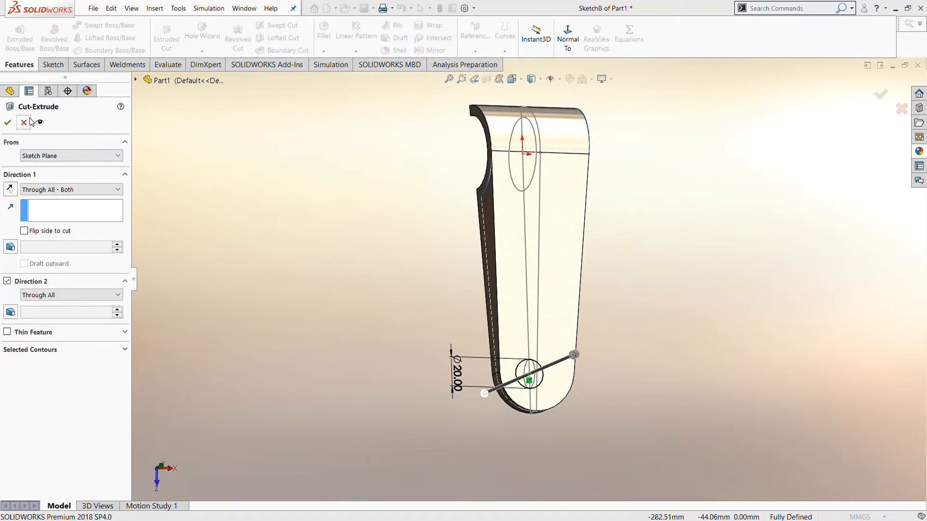
click(26, 122)
Cut the circle into the rod with a Blind Extruded Cut of 75 mm in the reversed direction
click(164, 38)
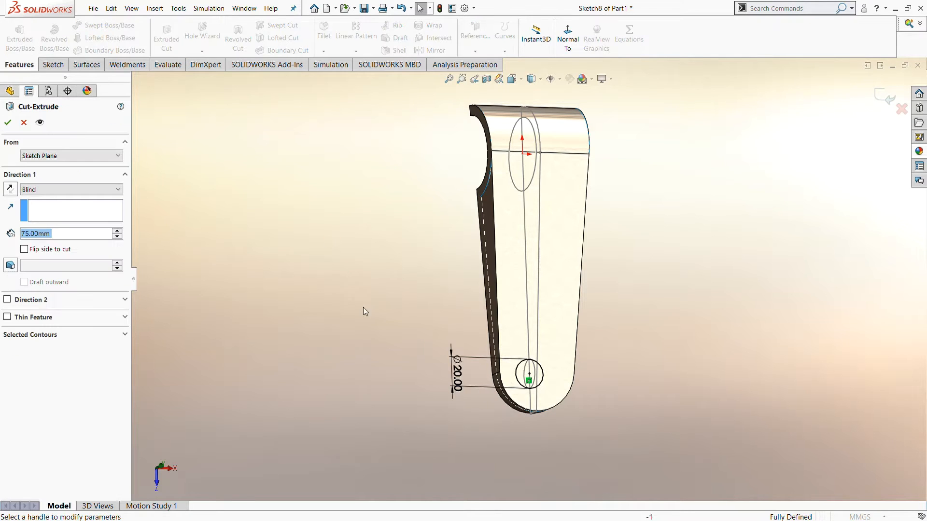
click(9, 189)
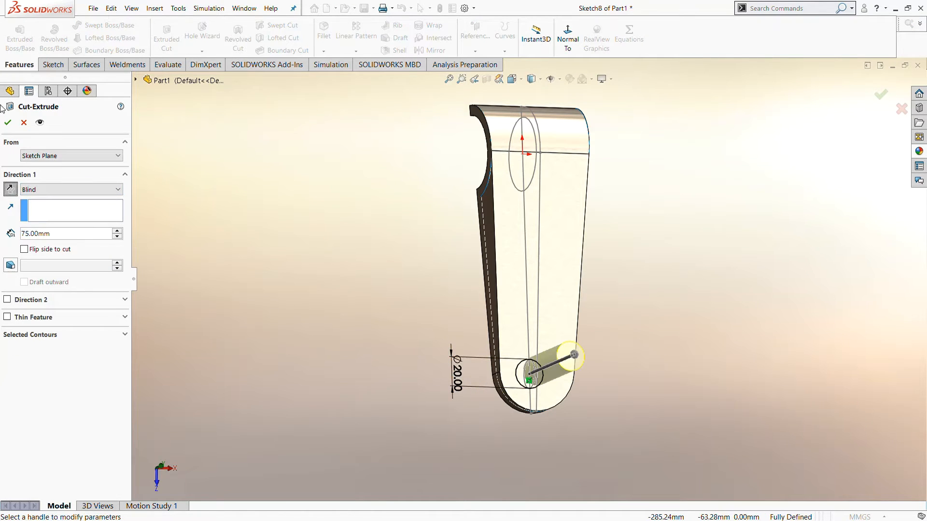
click(7, 122)
Examine the new hole in the rod's rounded end from several angles
middle_drag(408, 277, 381, 285)
scroll(523, 366, down, 3)
scroll(573, 362, down, 5)
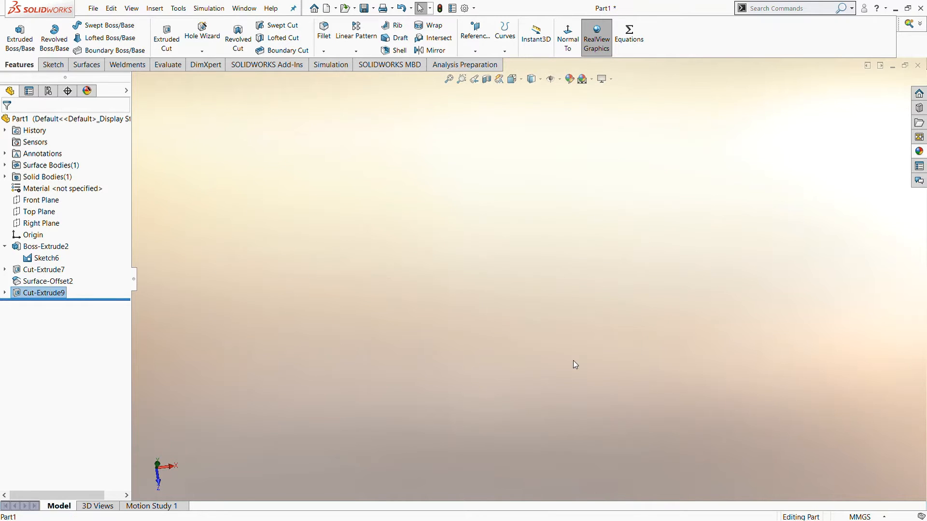
click(134, 279)
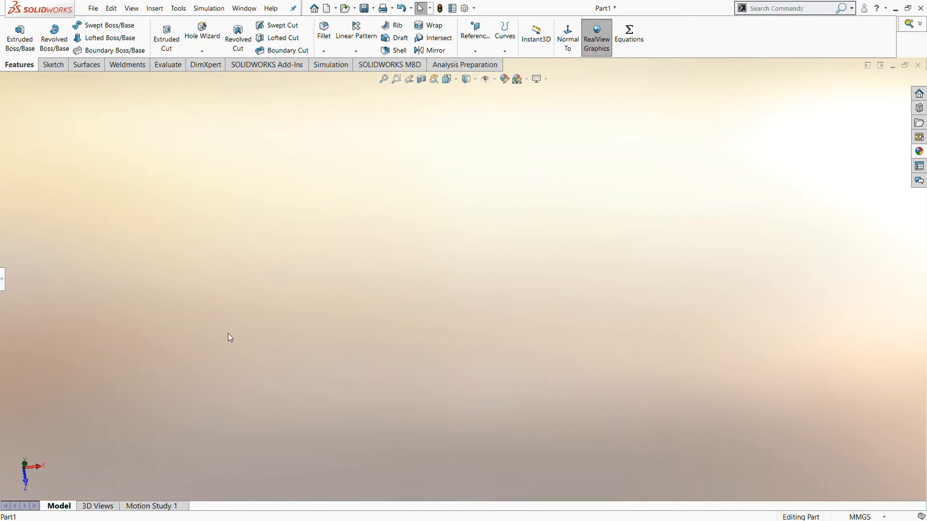
key(f)
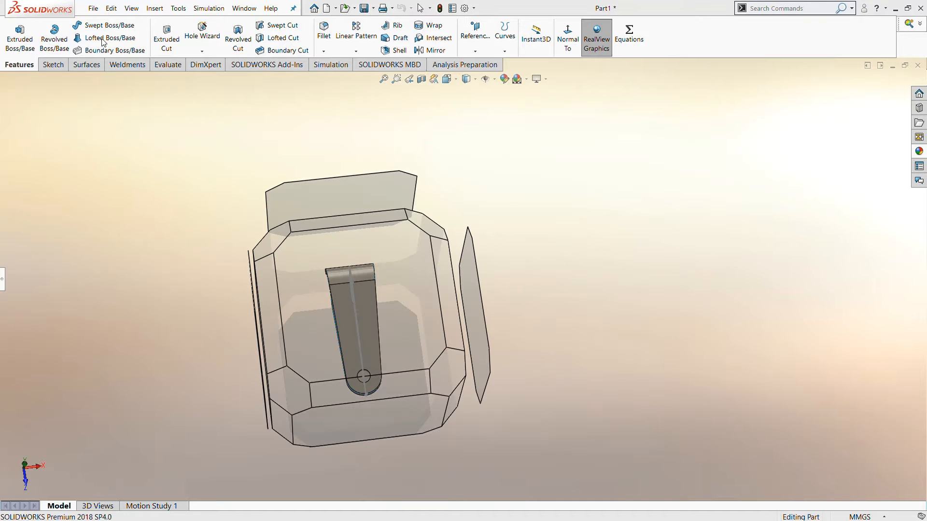
key(Escape)
middle_drag(450, 329, 380, 331)
scroll(379, 330, up, 4)
scroll(108, 347, down, 3)
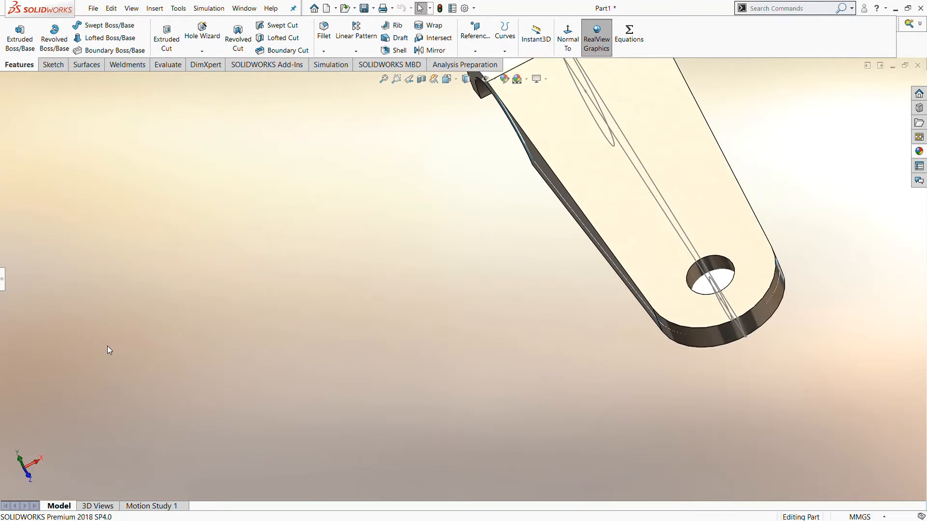
click(3, 278)
click(46, 293)
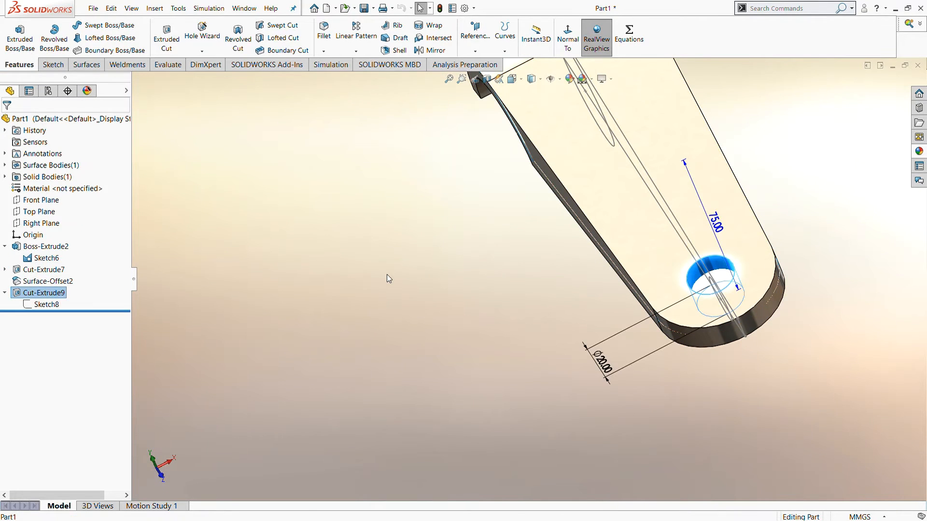
middle_drag(387, 274, 350, 232)
Edit the hole's Extruded Cut and change its end condition to Through All
click(43, 292)
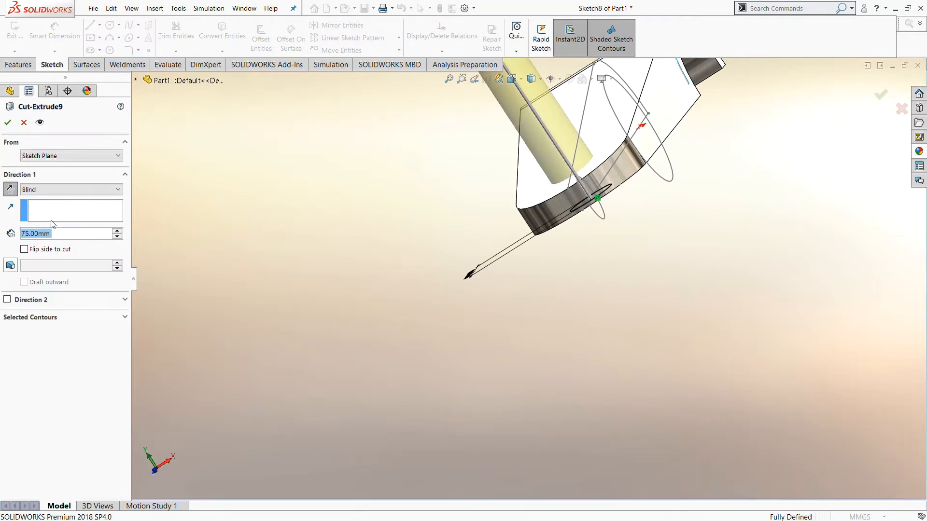
click(43, 211)
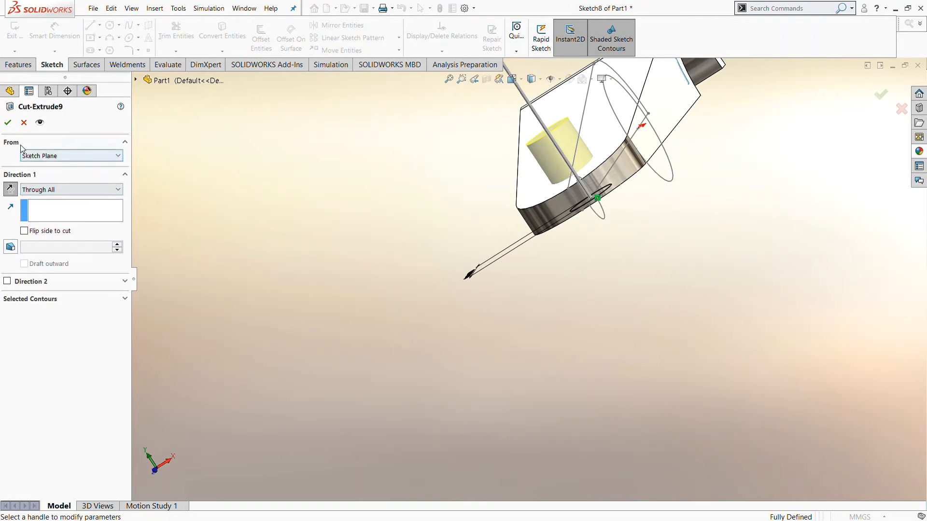
click(8, 122)
Inspect the hole from both sides of the rod, including the offset surface inside it
middle_drag(273, 216, 312, 279)
scroll(312, 270, down, 3)
click(395, 189)
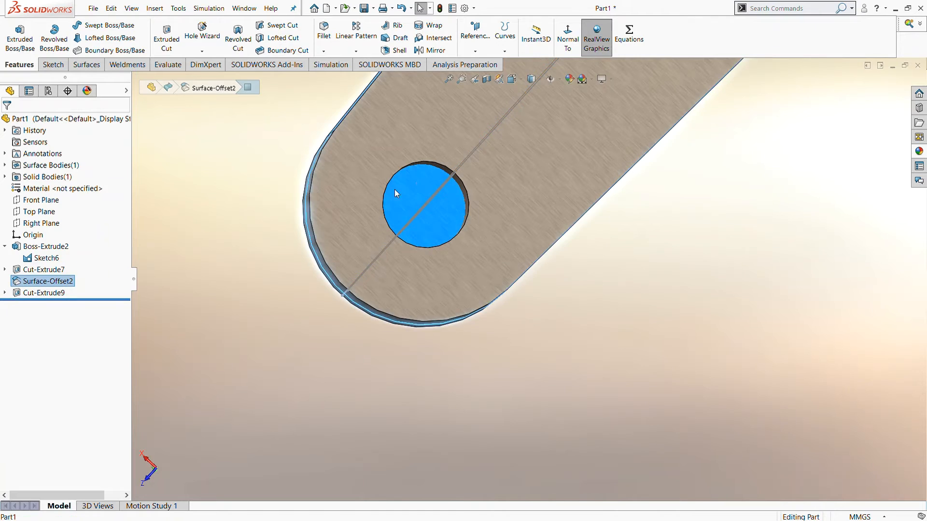
middle_drag(395, 190, 723, 385)
scroll(407, 236, up, 4)
scroll(715, 367, down, 3)
click(437, 368)
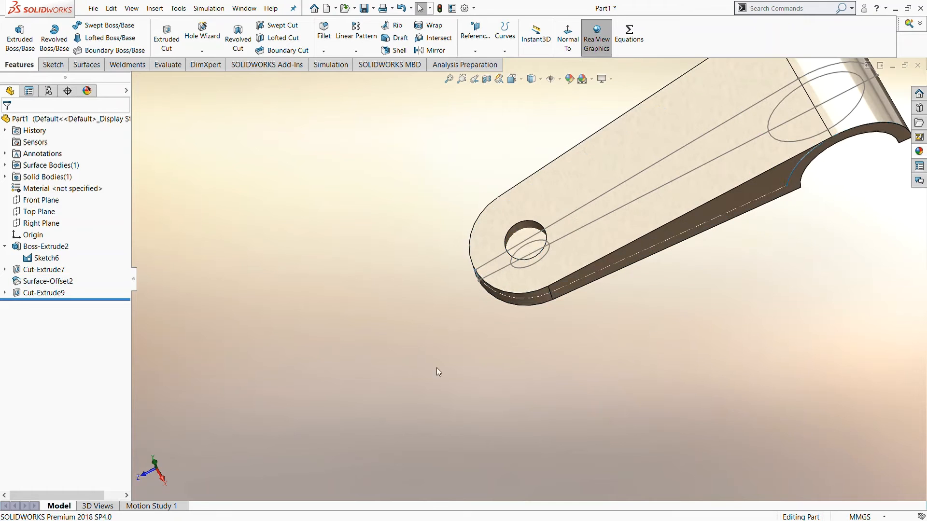
Start a new sketch on the Top Plane and offset one long straight edge of the rod 7 mm inward
click(32, 211)
click(37, 195)
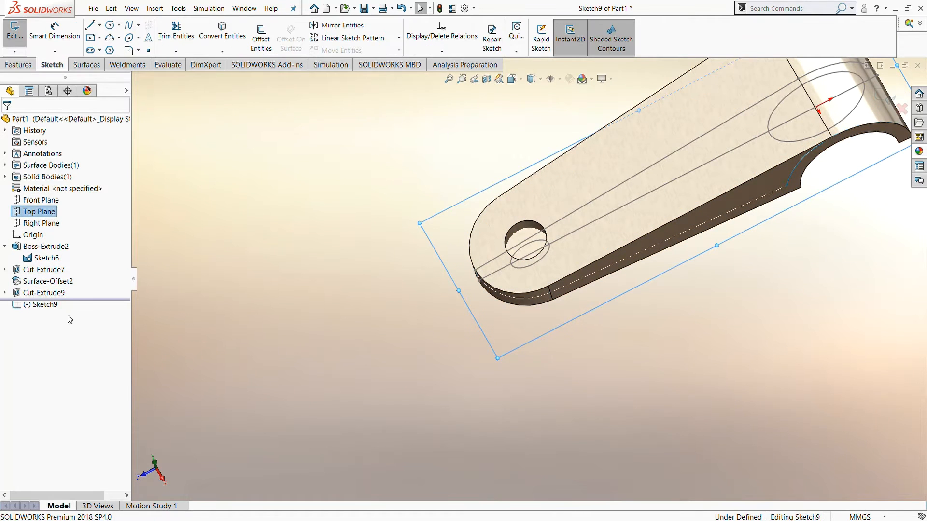
click(49, 307)
click(69, 291)
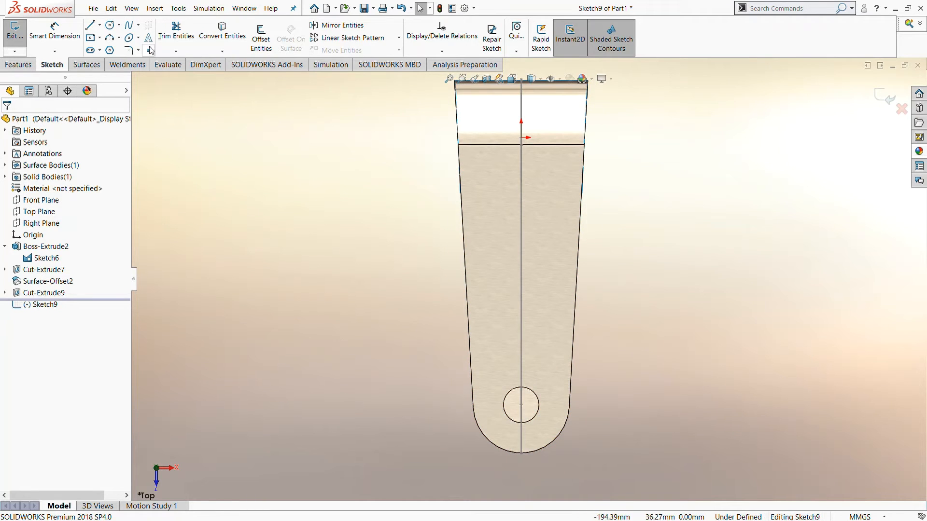
click(261, 37)
click(467, 311)
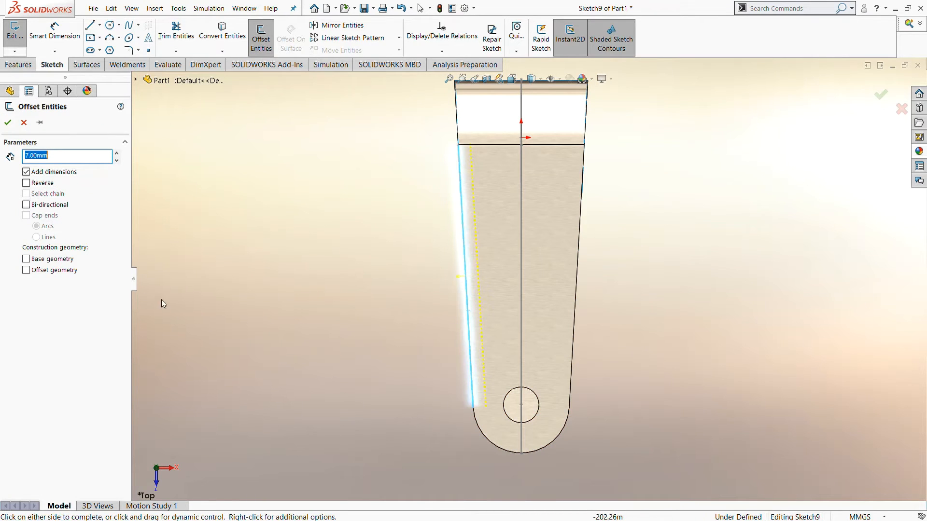
click(576, 292)
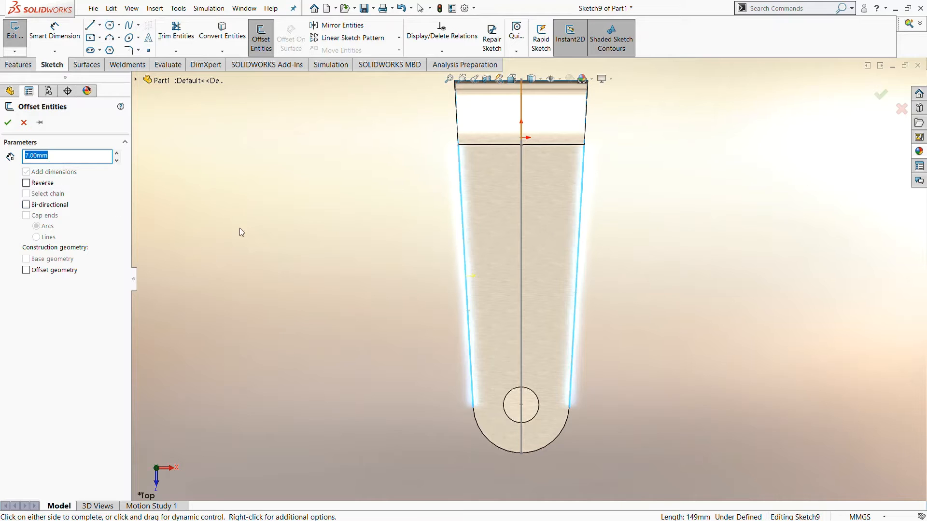
click(580, 255)
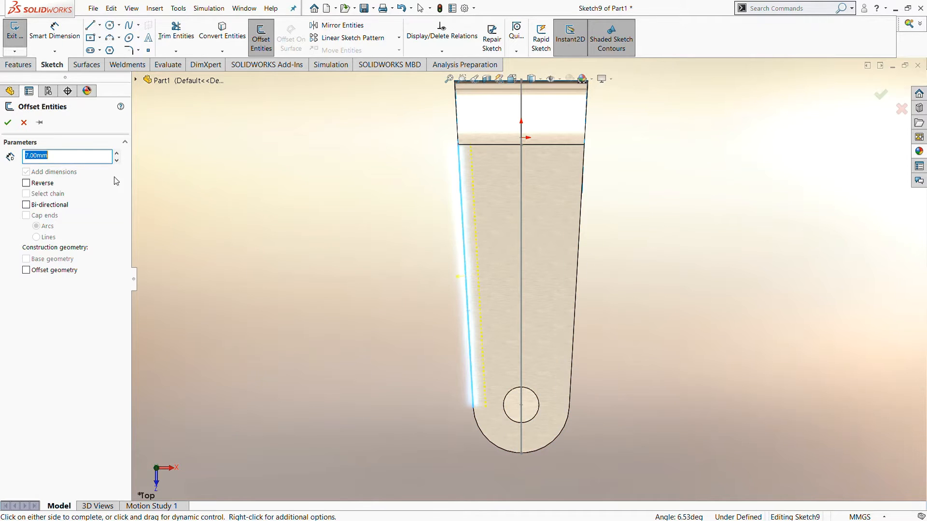
click(6, 124)
Offset the opposite long edge 7 mm inward and the small hole's edge 7 mm outward
click(270, 44)
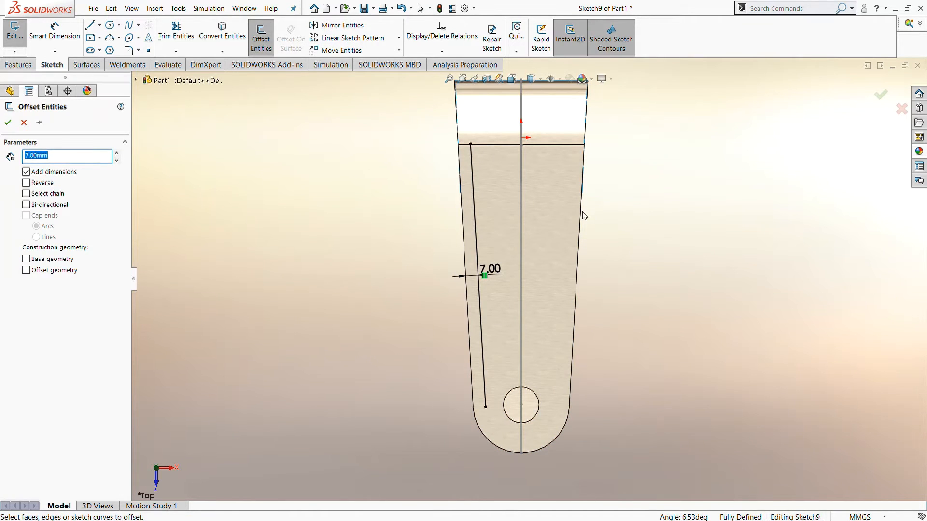
click(582, 215)
click(8, 122)
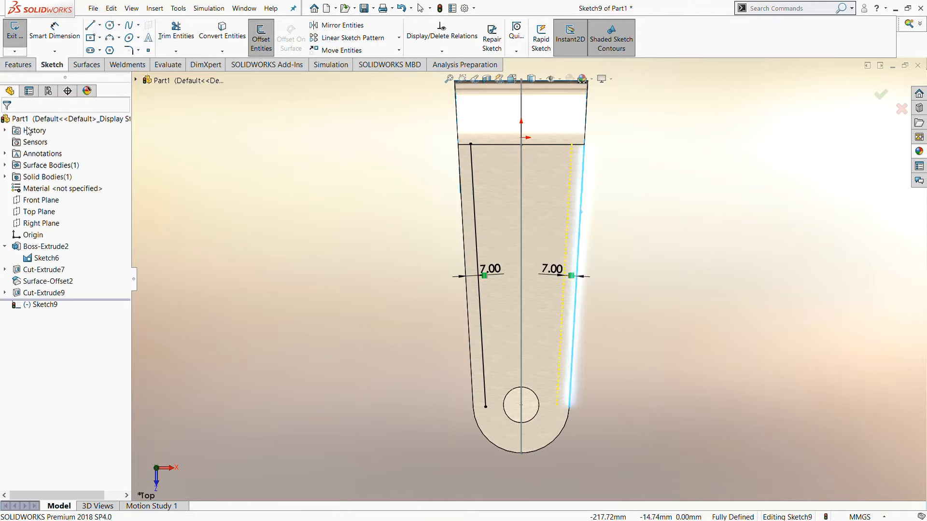
click(261, 37)
click(517, 390)
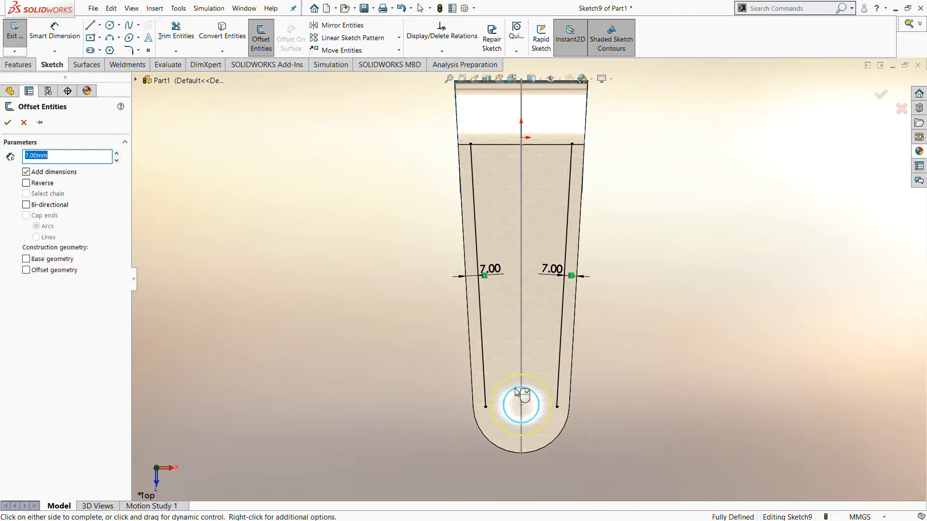
click(8, 123)
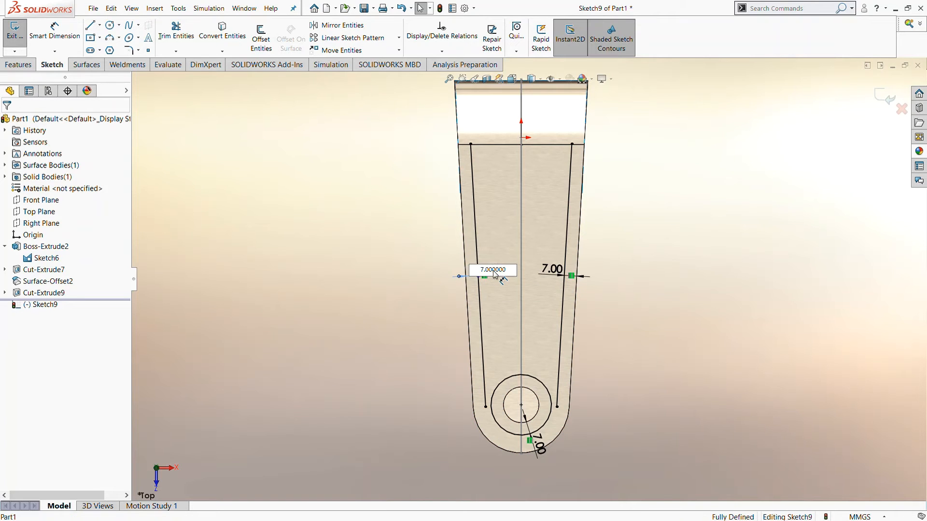
Set the offset distance of both long side lines to 10 mm
text(10)
key(Return)
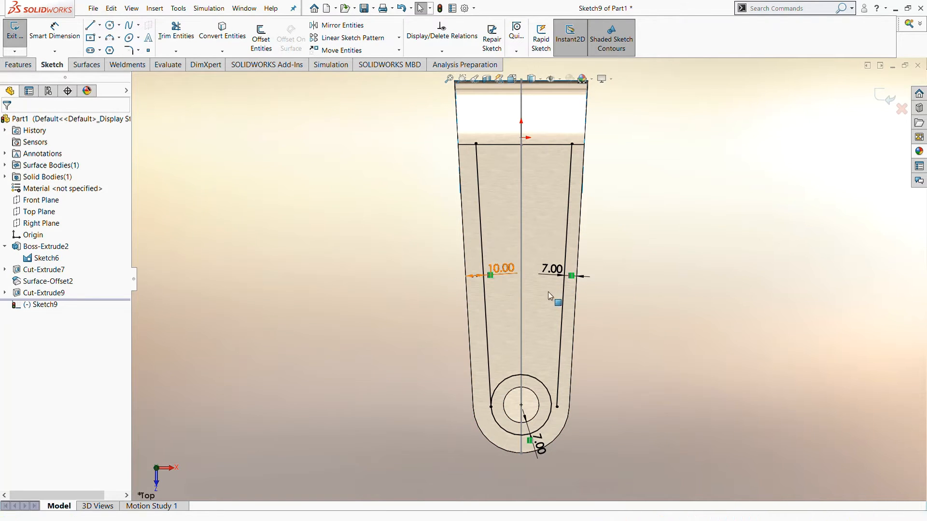
click(552, 265)
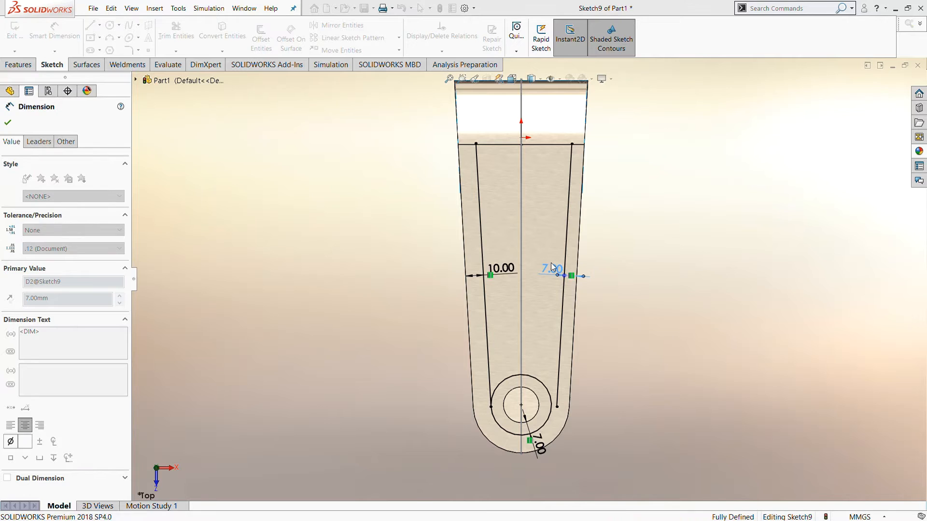
text(10)
key(Return)
key(Escape)
Make both inner side lines tangent to the 7 mm offset circle around the small hole
scroll(512, 420, down, 6)
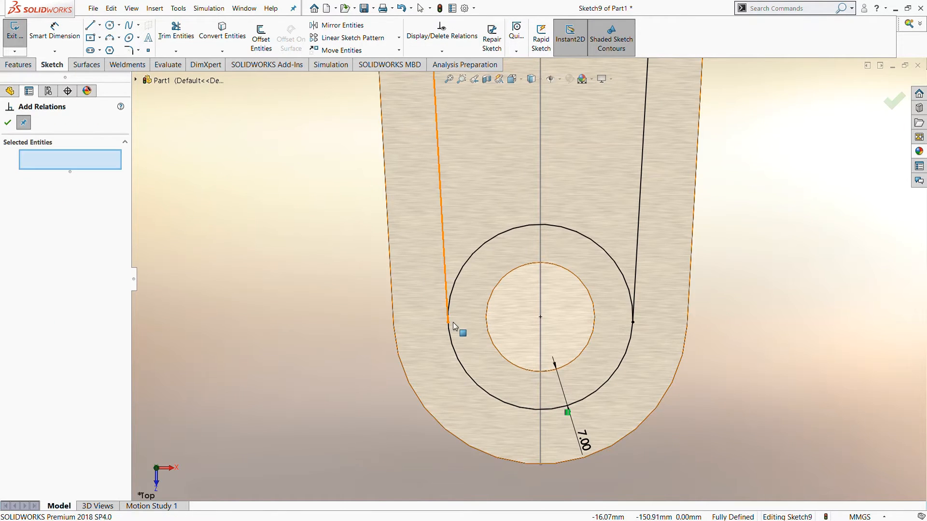
click(447, 305)
click(454, 295)
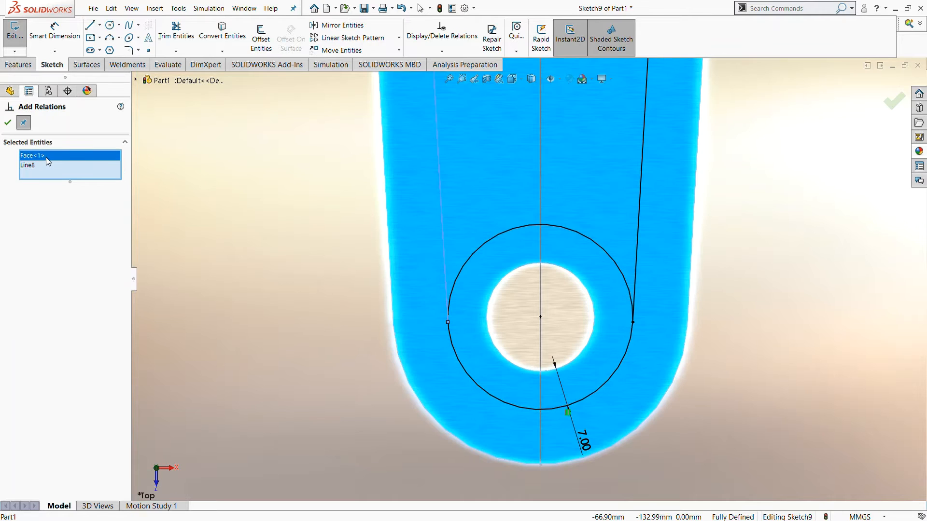
key(Delete)
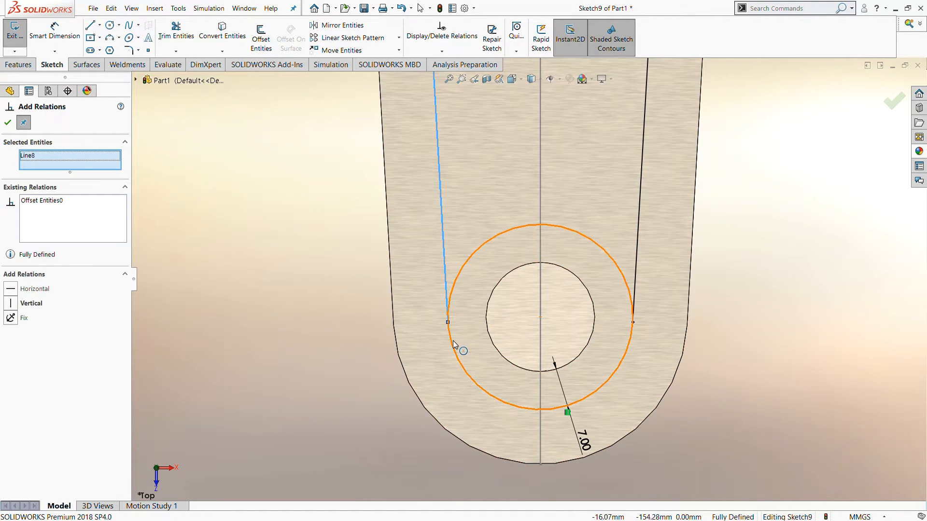
click(476, 384)
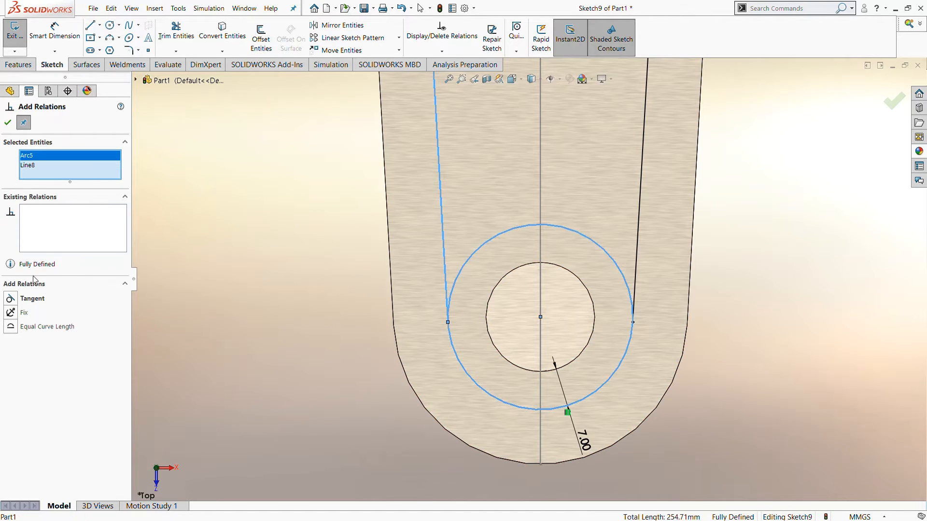
click(634, 281)
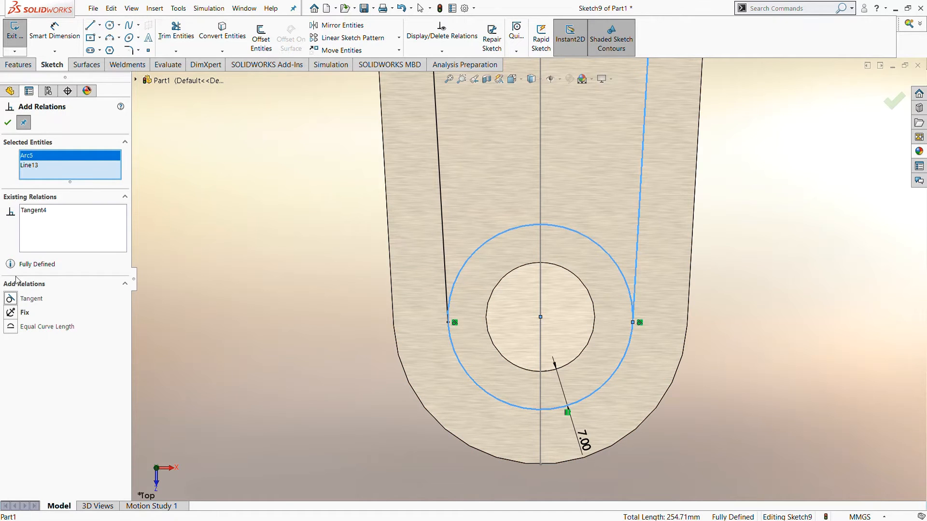
click(8, 119)
Draw a horizontal line about 50.9 mm long joining the upper endpoints of the two inner side lines
key(f)
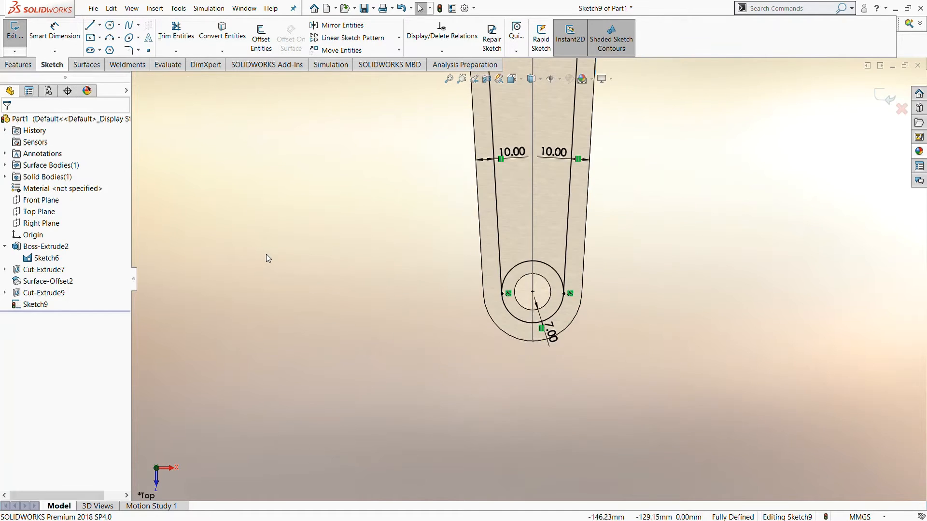
scroll(499, 124, down, 2)
click(90, 27)
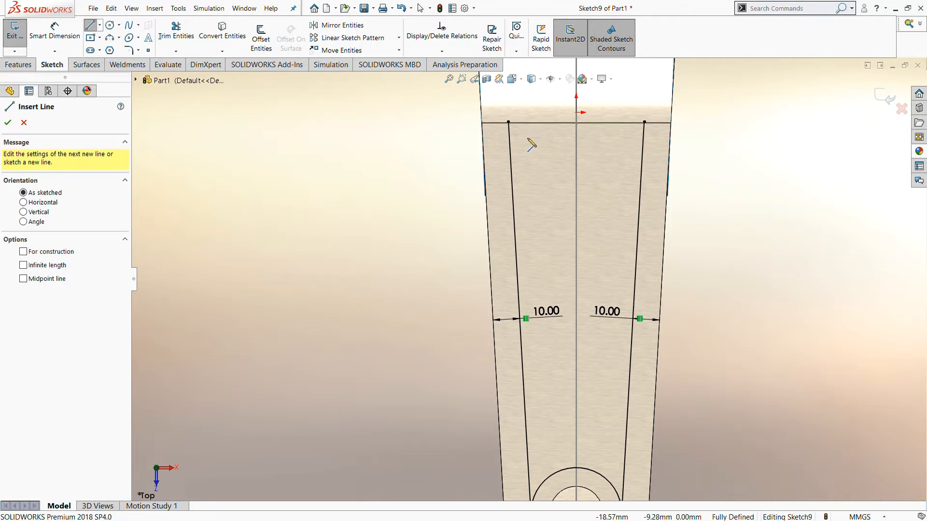
click(509, 122)
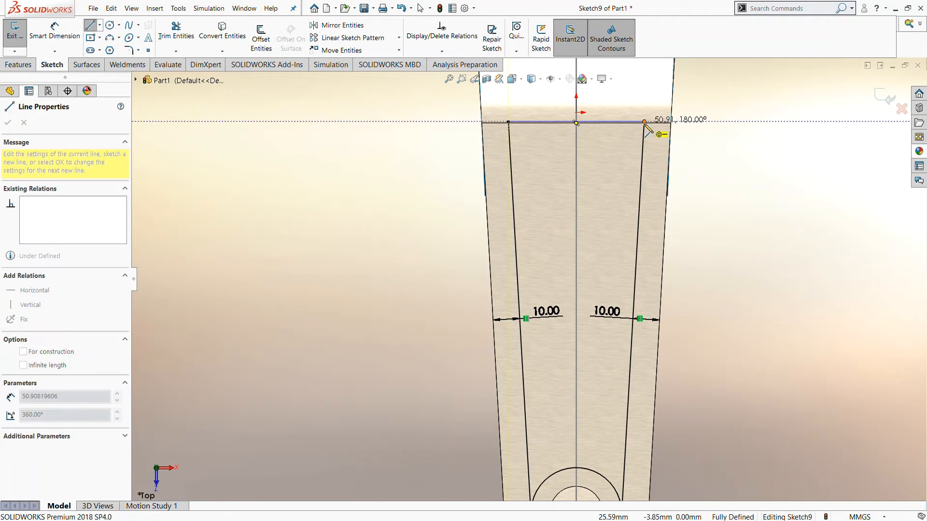
double_click(644, 122)
key(Escape)
key(Escape)
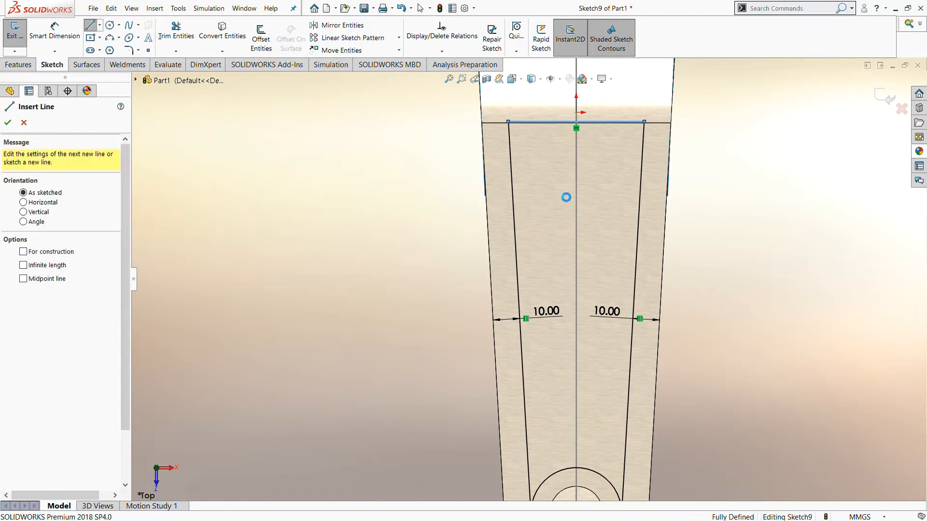
Trim away the lower part of the offset circle between the two side lines, leaving only the upper arc
mouse_move(563, 197)
middle_down()
mouse_move(514, 176)
mouse_move(426, 228)
mouse_move(488, 207)
middle_up()
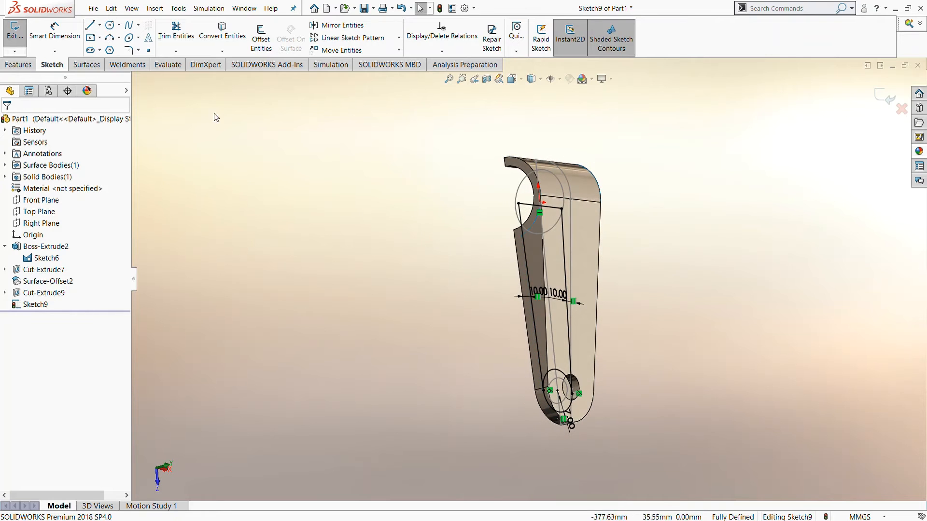
key(ctrl+8)
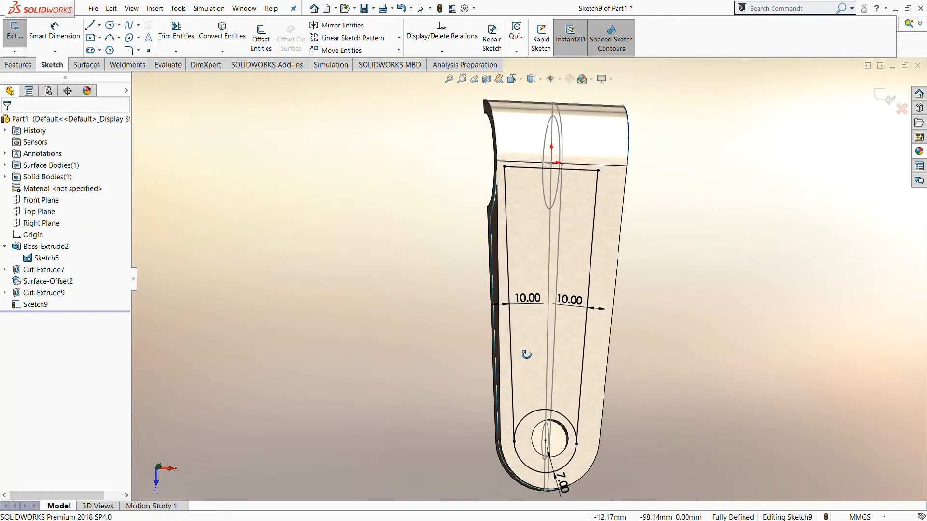
click(185, 37)
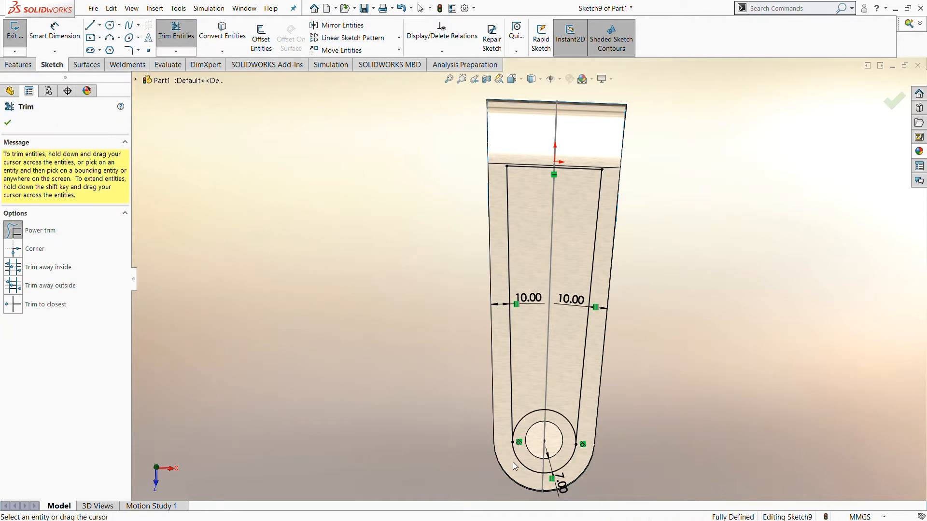
click(5, 126)
Start an extruded cut from the closed inset profile with a 10 mm start offset and the cut direction reversed
middle_drag(359, 255, 403, 253)
scroll(386, 242, up, 1)
click(10, 66)
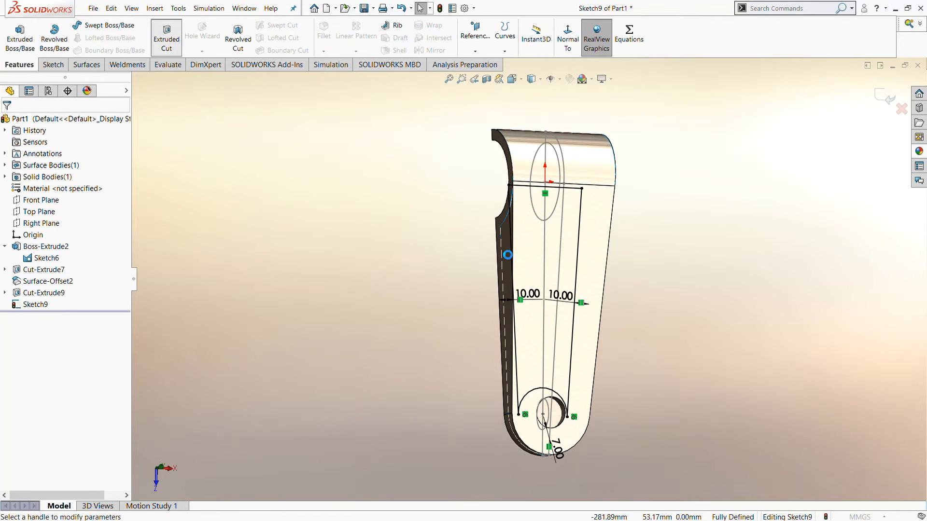
click(38, 156)
click(35, 191)
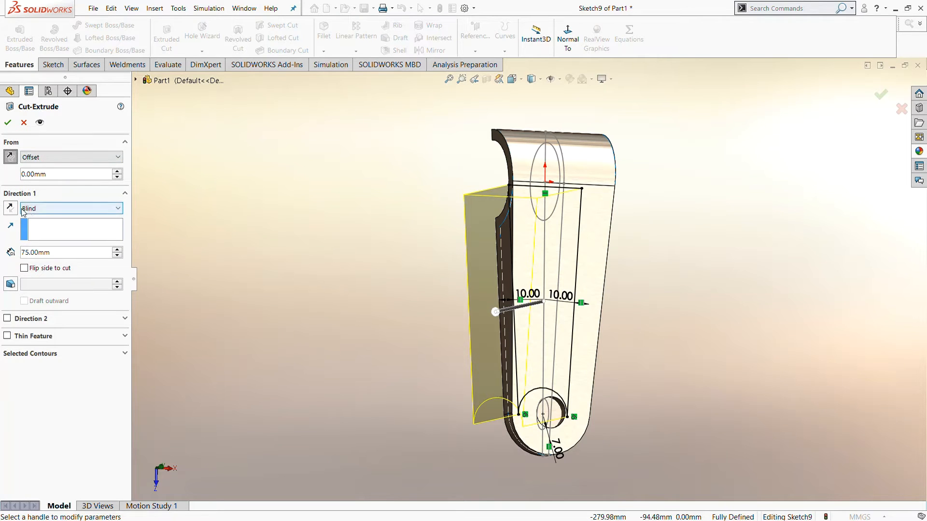
click(16, 211)
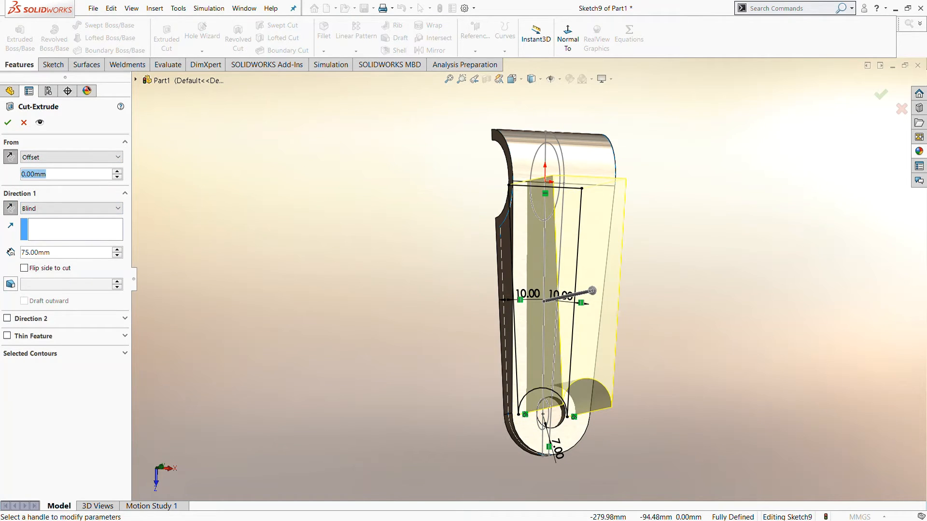
text(10)
key(Return)
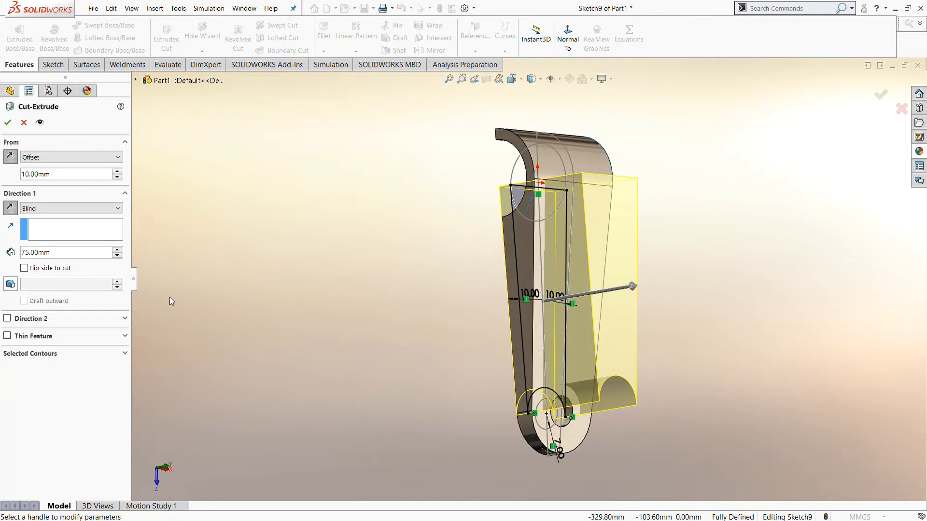
Set the cut's end condition to Up To Surface and choose Surface-Offset2 as the end surface
click(42, 259)
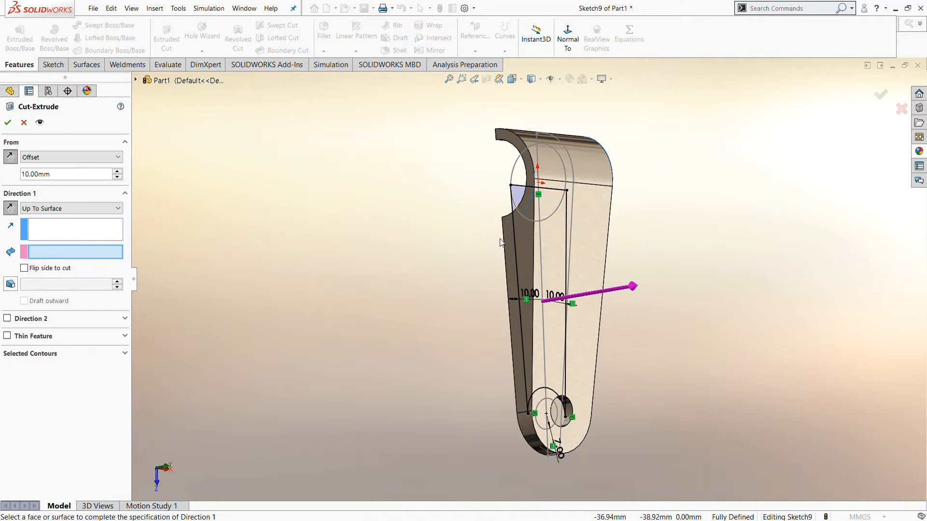
click(176, 80)
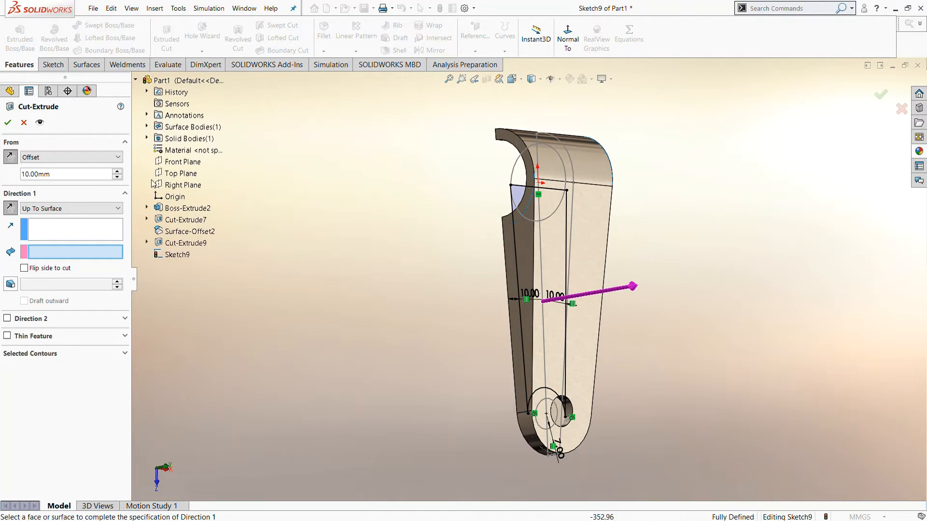
click(176, 232)
middle_drag(333, 279, 381, 324)
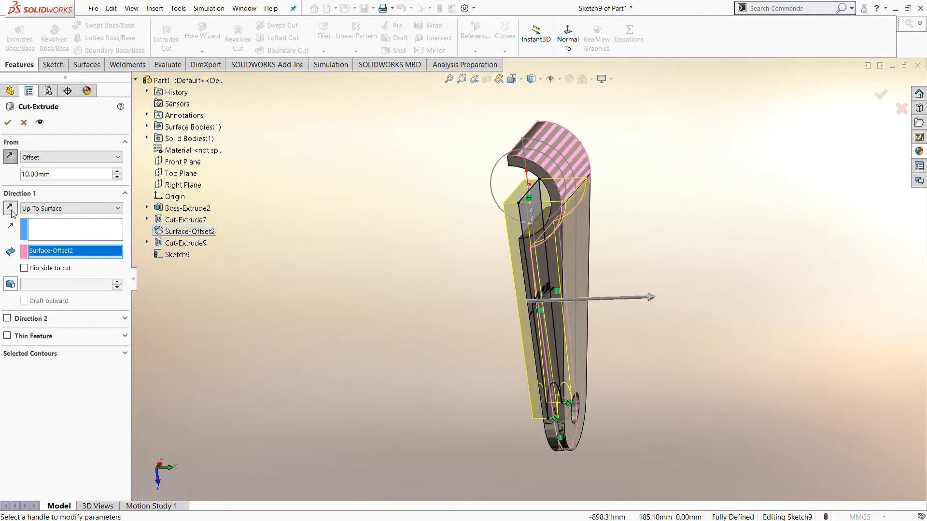
middle_drag(288, 266, 282, 248)
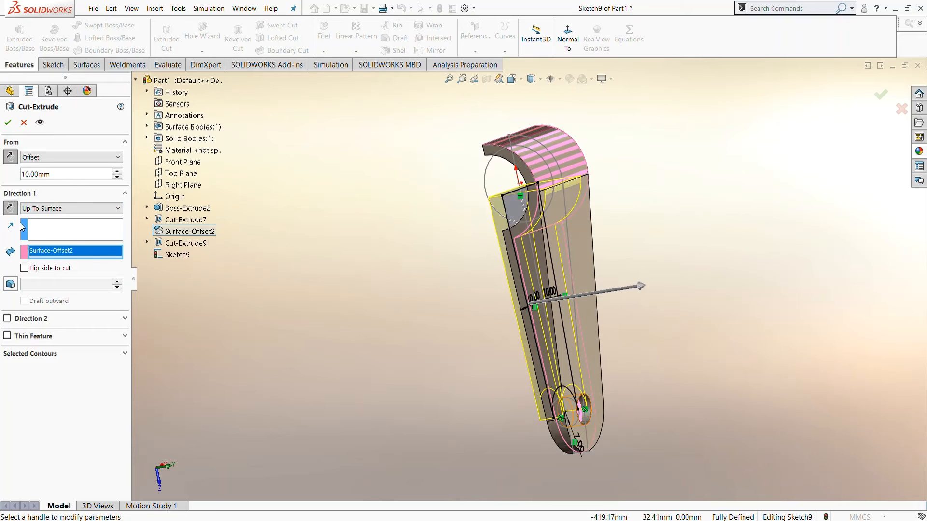
Try a 100 mm start offset, then reverse the offset and cut directions and set the offset to 10 mm
click(60, 175)
text(100)
key(Return)
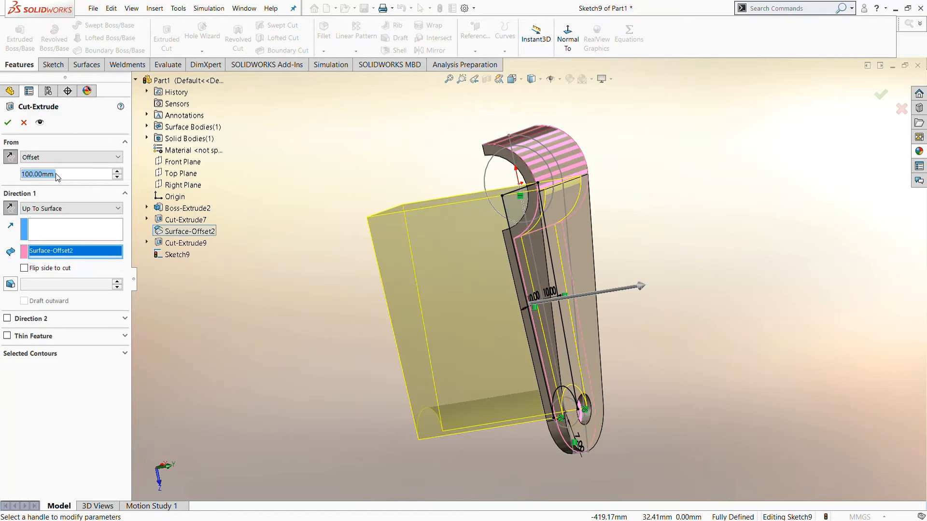
click(10, 157)
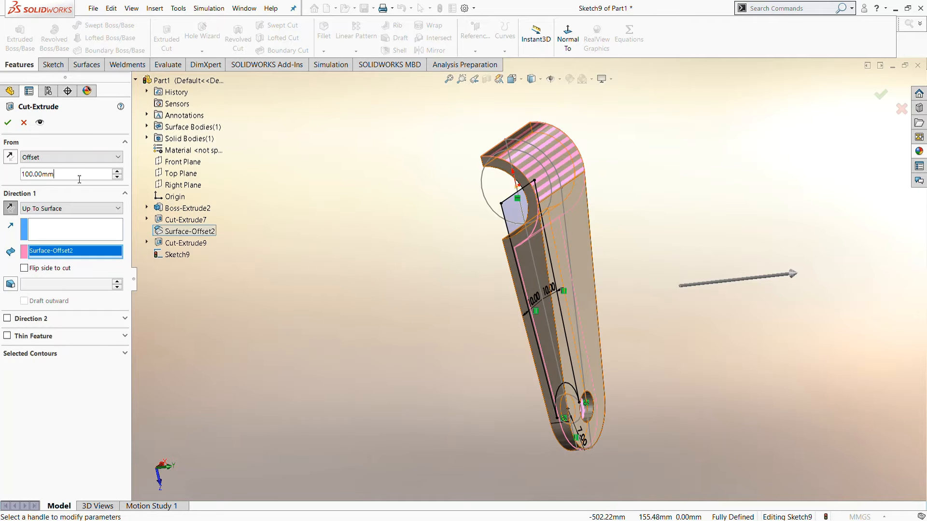
text(10)
key(Return)
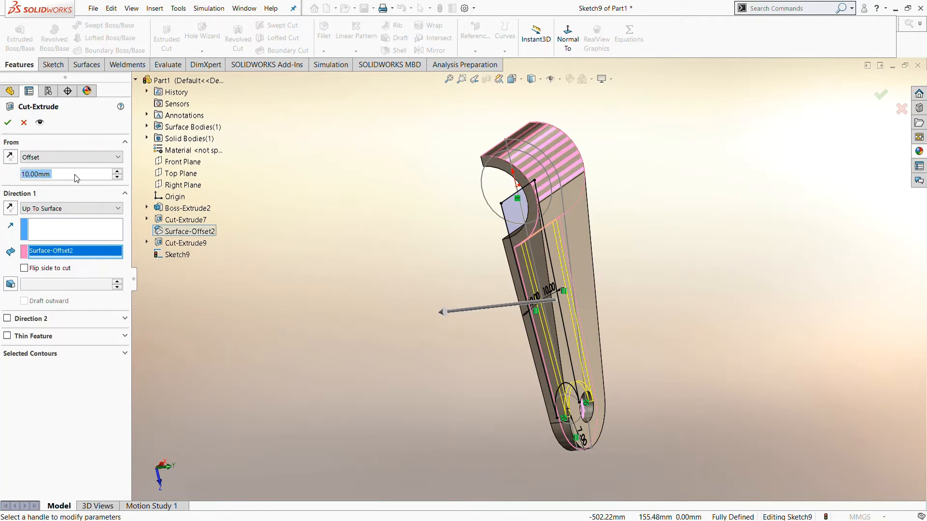
Set the cut's start offset to 100 mm, complete the cut, and inspect the resulting pocket
middle_drag(502, 380, 434, 328)
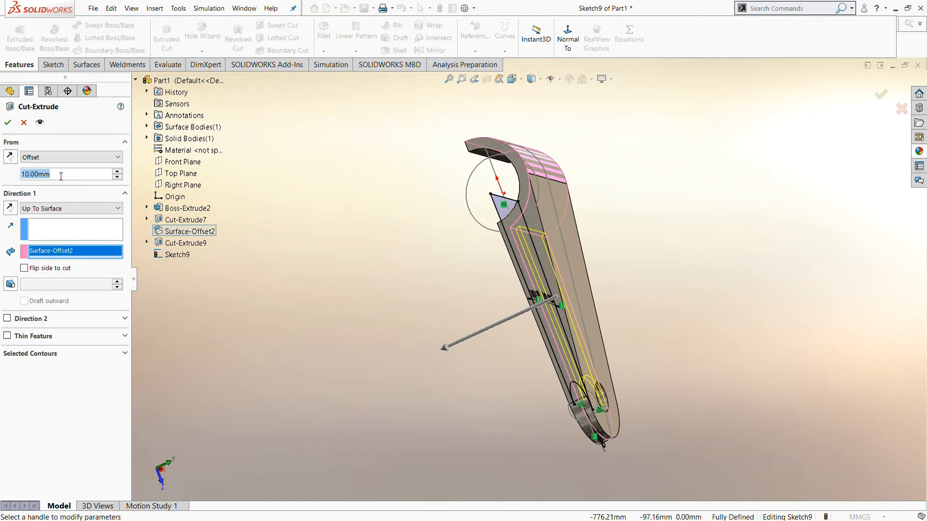
text(0)
key(Return)
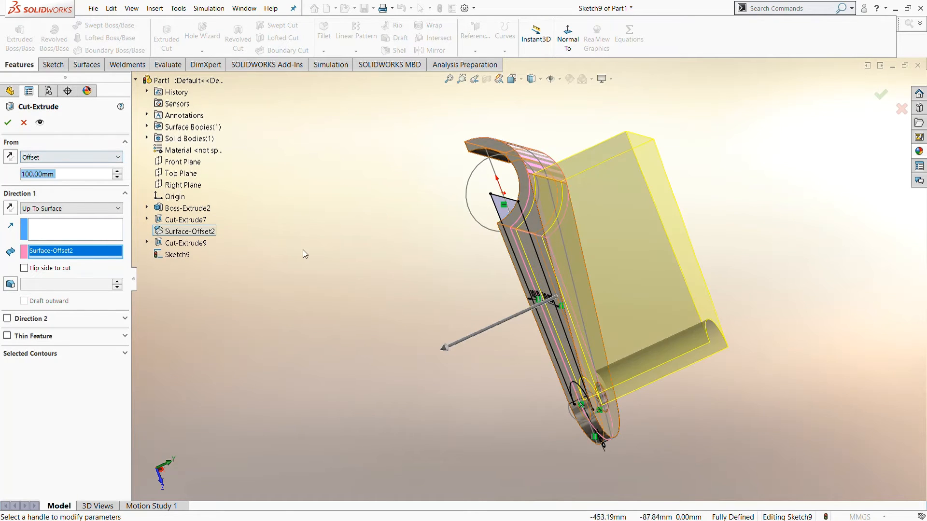
click(9, 123)
mouse_move(346, 277)
middle_down()
mouse_move(373, 285)
mouse_move(269, 278)
mouse_move(351, 289)
middle_up()
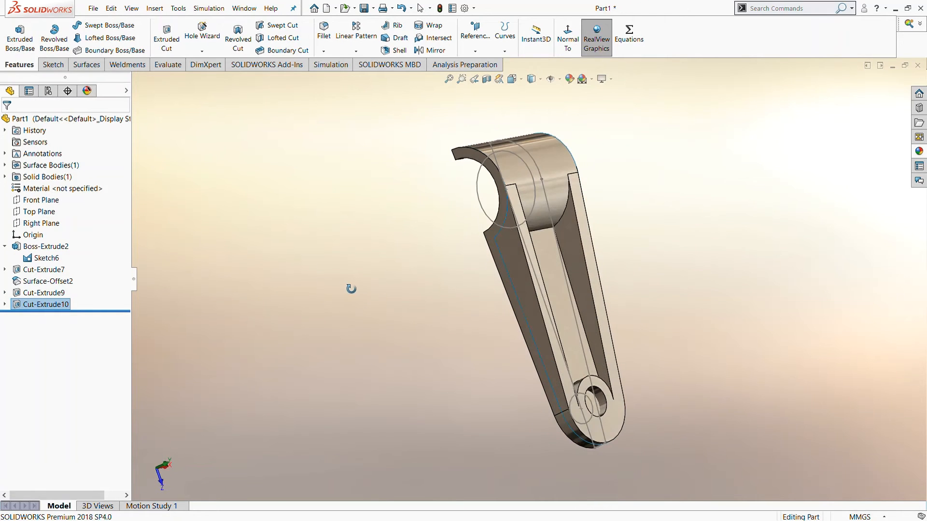
middle_drag(473, 282, 381, 193)
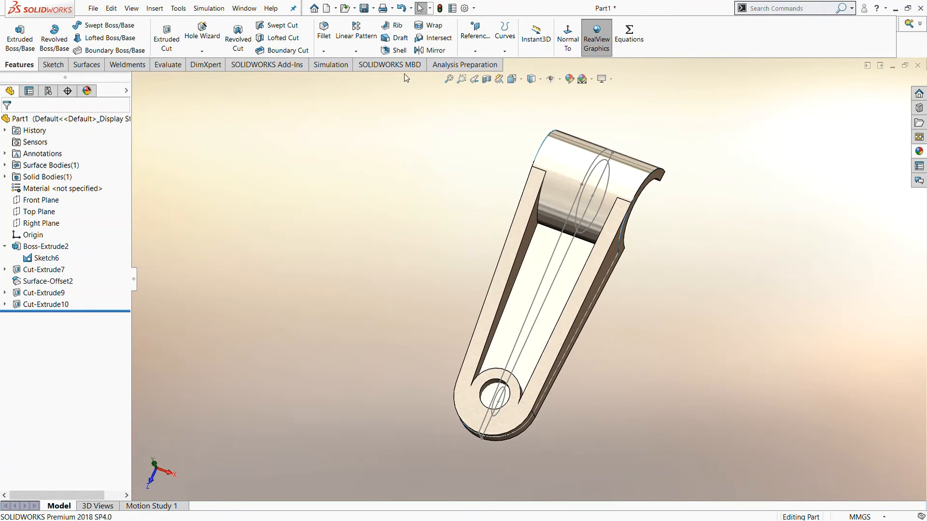
Try a 13-degree neutral-plane draft from the Top Plane on the rod's two long side faces and rounded end face
click(395, 38)
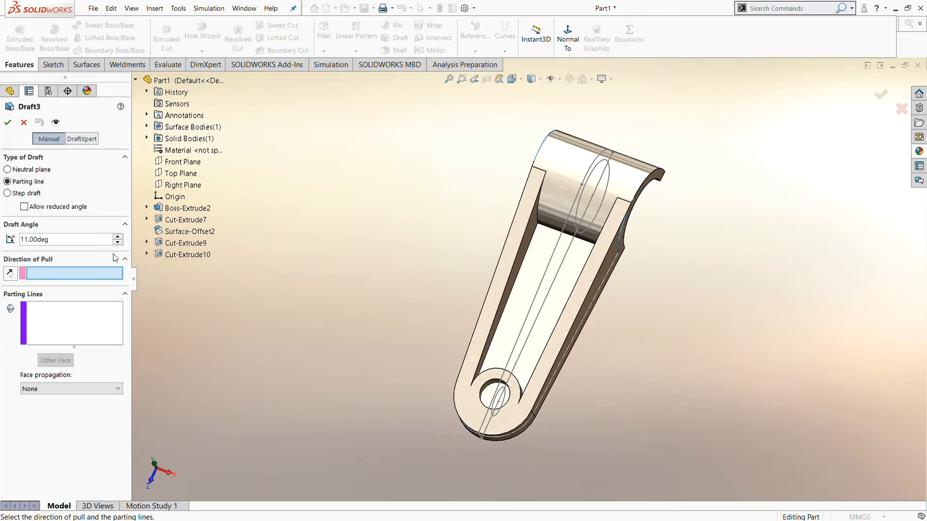
middle_drag(393, 277, 350, 201)
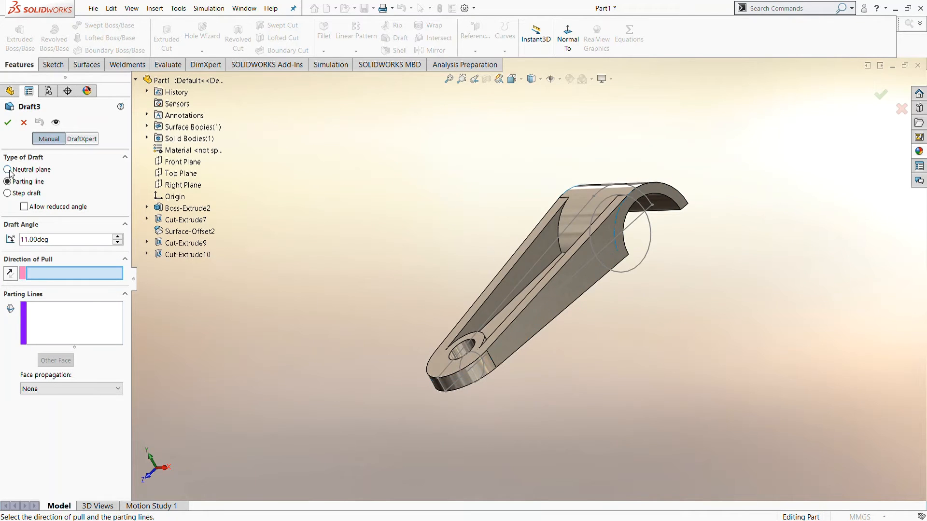
click(8, 169)
click(180, 174)
click(535, 311)
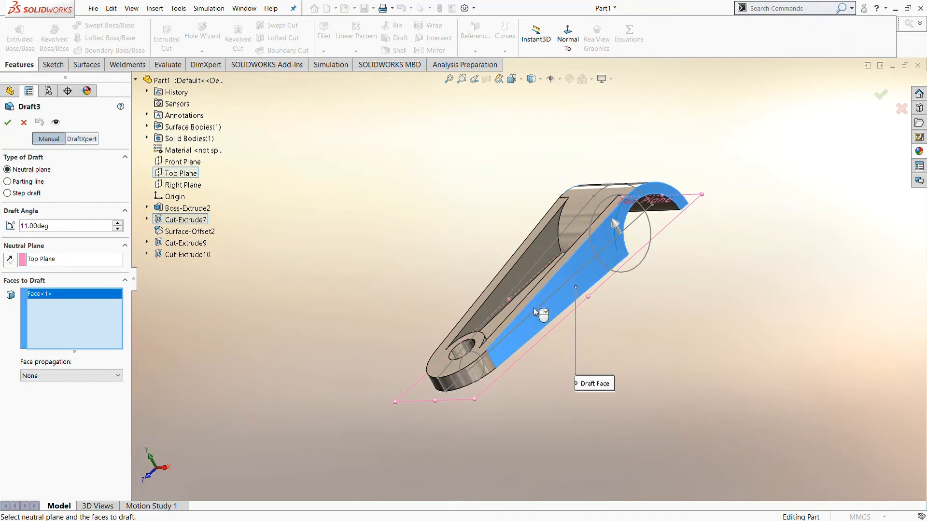
click(464, 381)
middle_drag(415, 392, 505, 389)
click(562, 318)
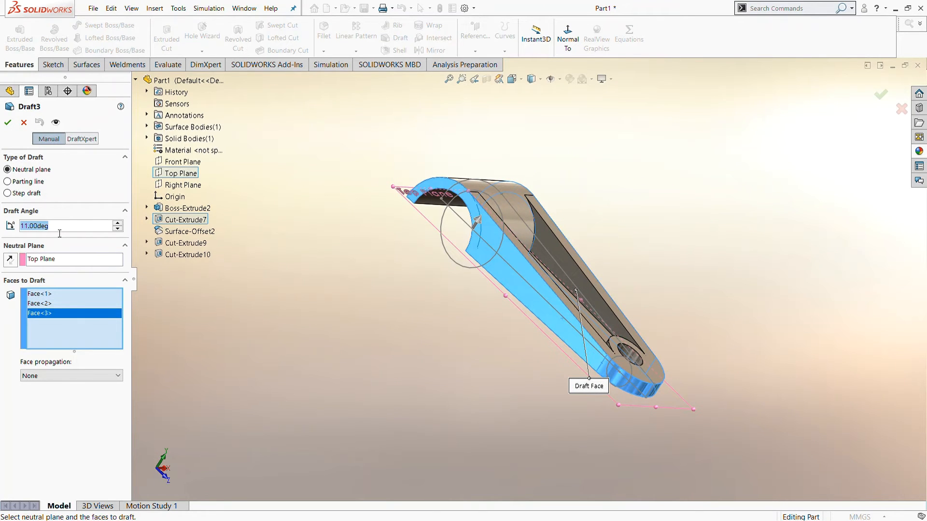
click(7, 123)
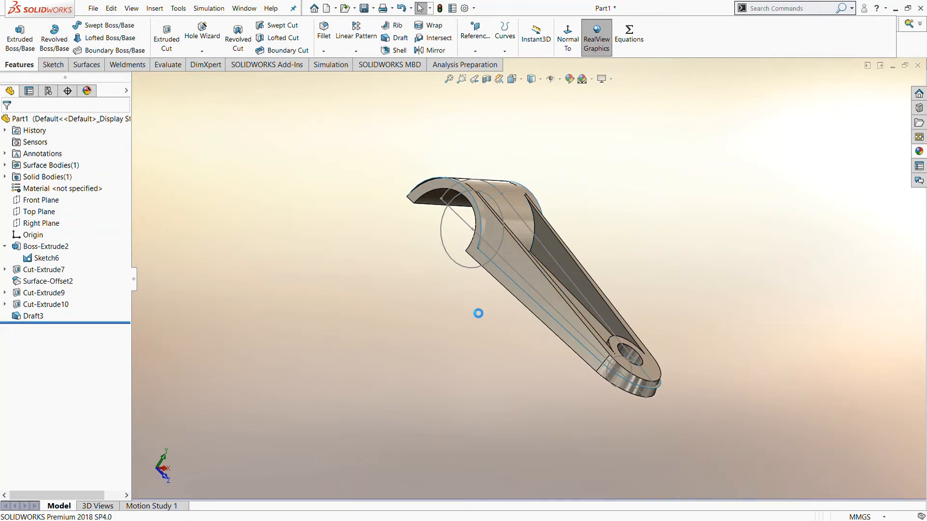
middle_drag(478, 313, 399, 358)
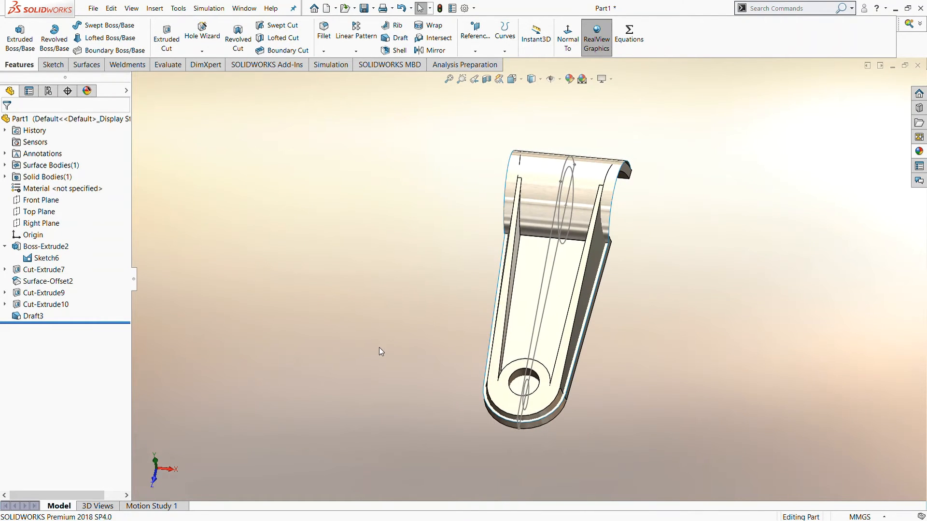
Undo the 13-degree draft and create an 8-degree neutral-plane draft from the Top Plane on the two long side faces and rounded end
key(ctrl+z)
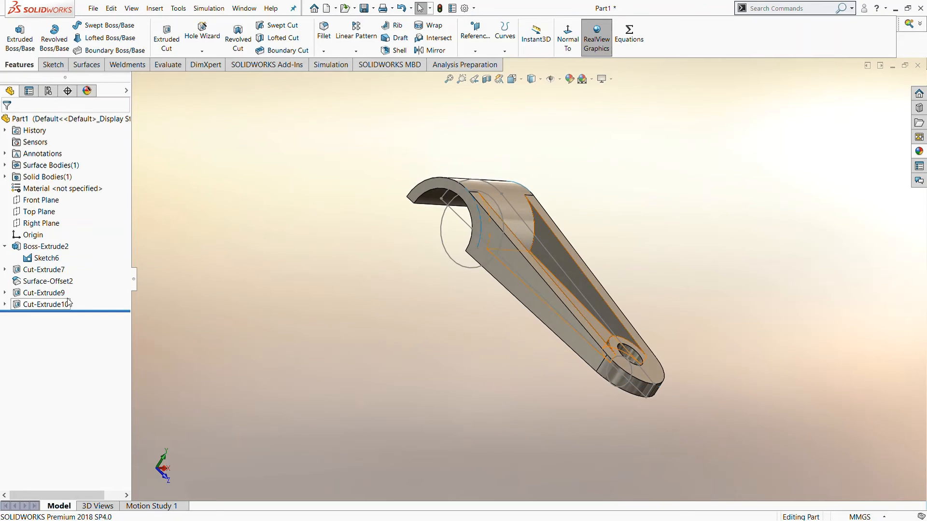
click(399, 38)
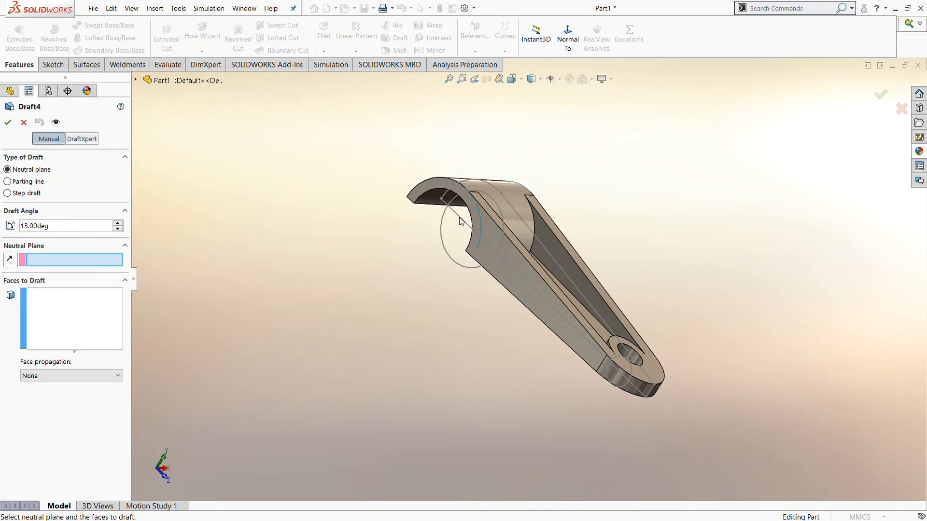
click(193, 81)
click(180, 174)
middle_drag(477, 300, 477, 285)
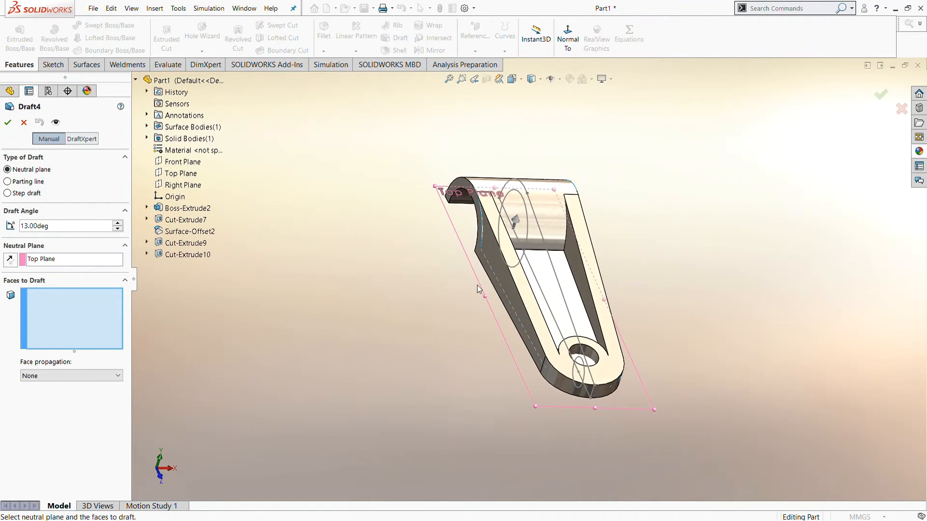
click(506, 275)
click(570, 386)
middle_drag(703, 339, 592, 328)
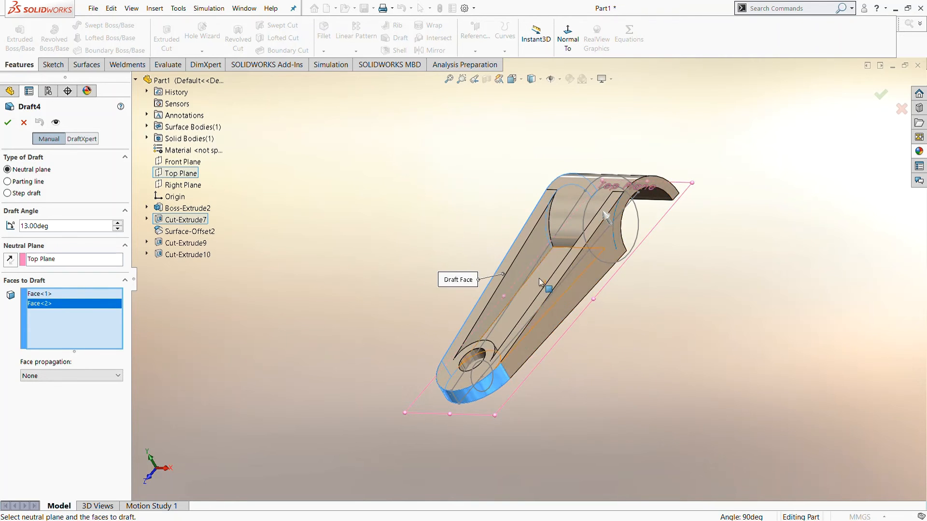
click(557, 292)
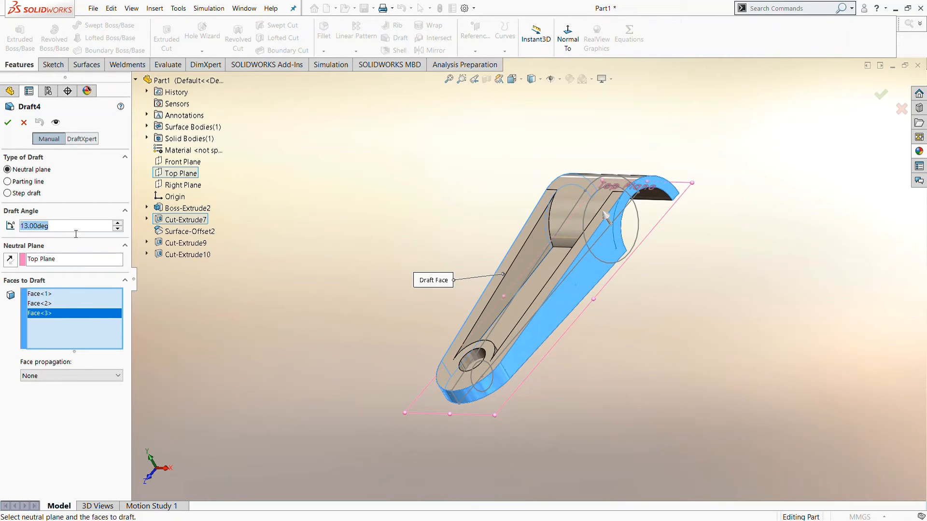
click(8, 124)
middle_drag(345, 306, 463, 338)
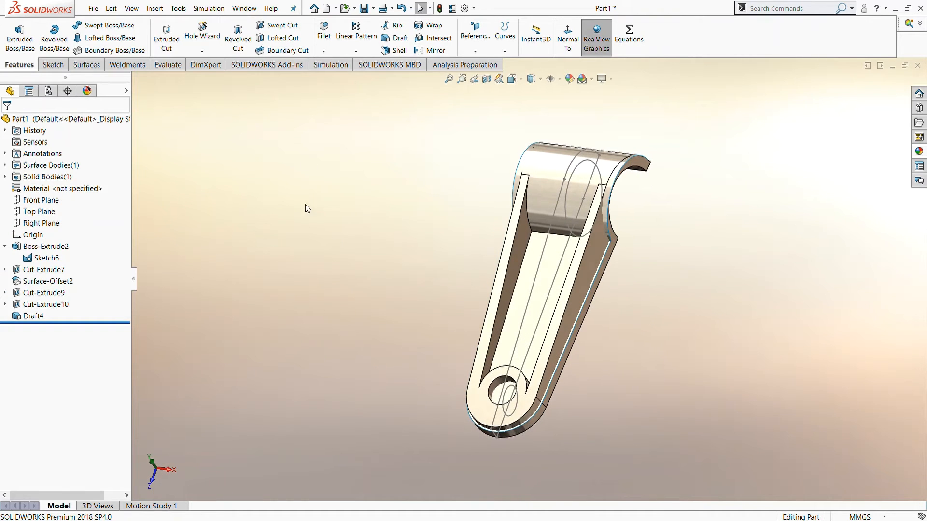
Set up an 8-degree parting-line draft pulled from the Top Plane, with the pocket's two long upper edges and the arc around the hole as parting lines
click(393, 42)
click(8, 182)
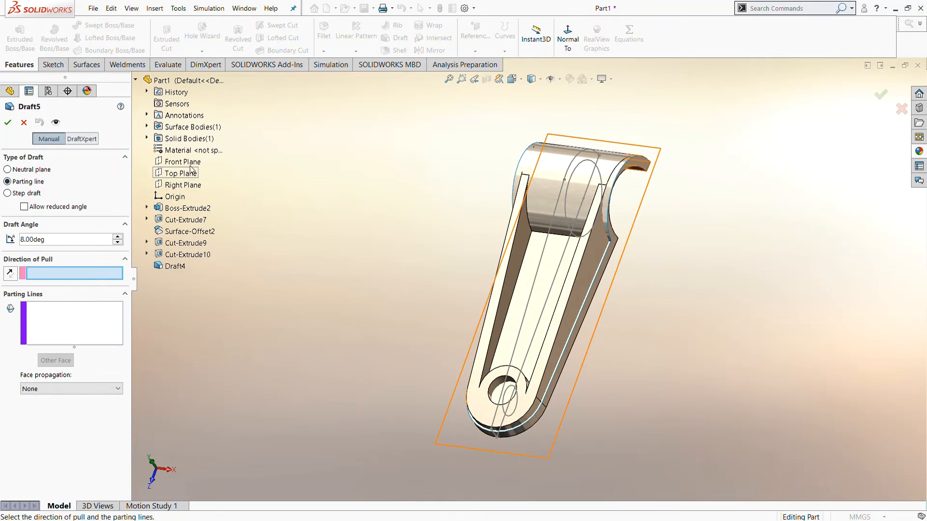
click(181, 174)
click(496, 309)
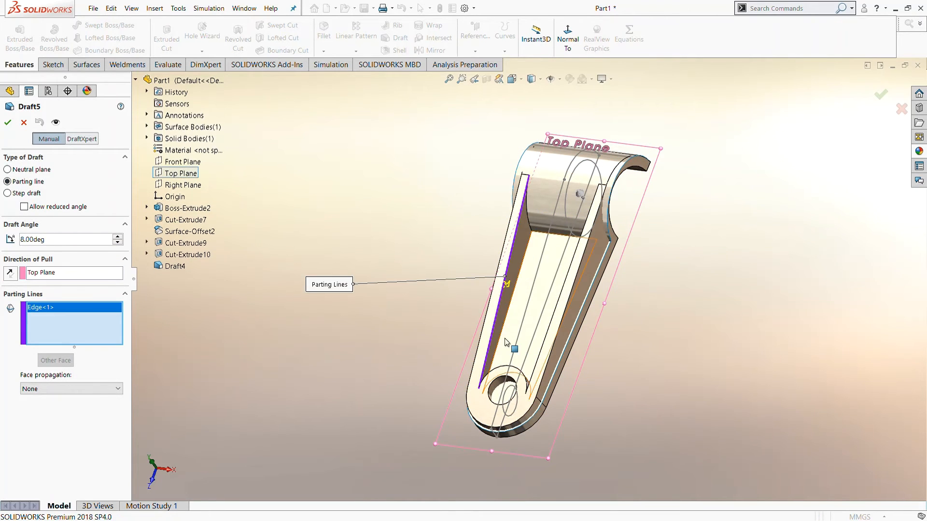
click(545, 340)
scroll(536, 343, down, 6)
click(531, 333)
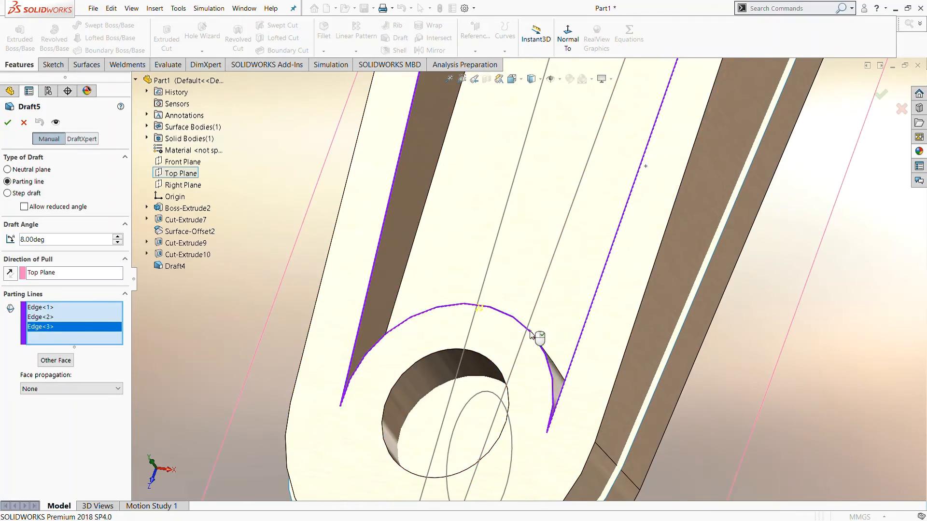
Check the draft directions along the pocket's parting lines and complete the parting-line draft
middle_drag(531, 333, 486, 279)
scroll(484, 261, up, 7)
scroll(483, 180, down, 6)
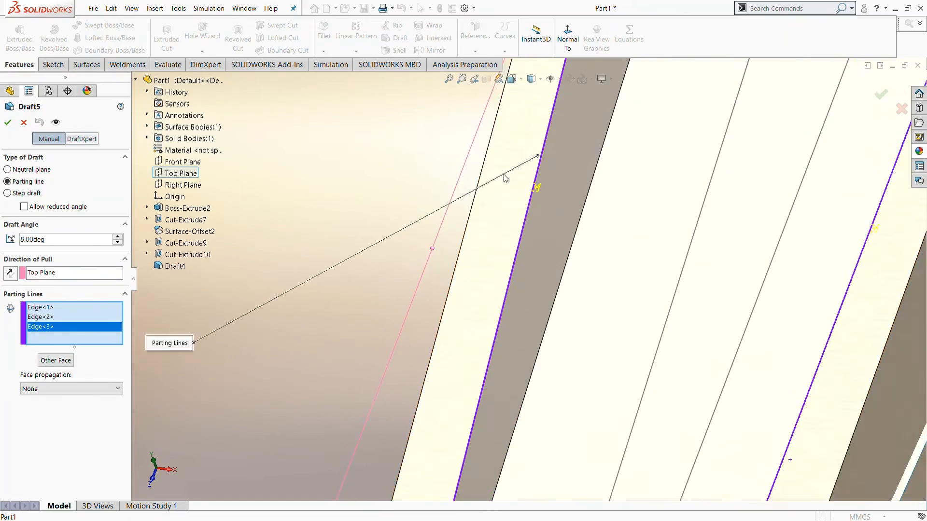
middle_drag(504, 178, 523, 203)
scroll(608, 260, up, 7)
click(8, 123)
middle_drag(497, 325, 496, 202)
Try deleting the offset surface Surface-Offset2, and undo the deletion
click(35, 280)
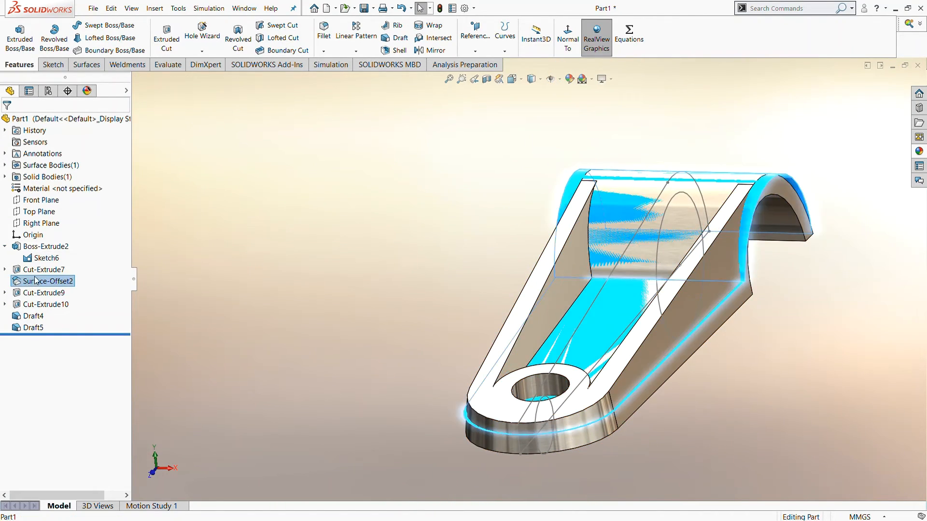
click(37, 350)
click(534, 209)
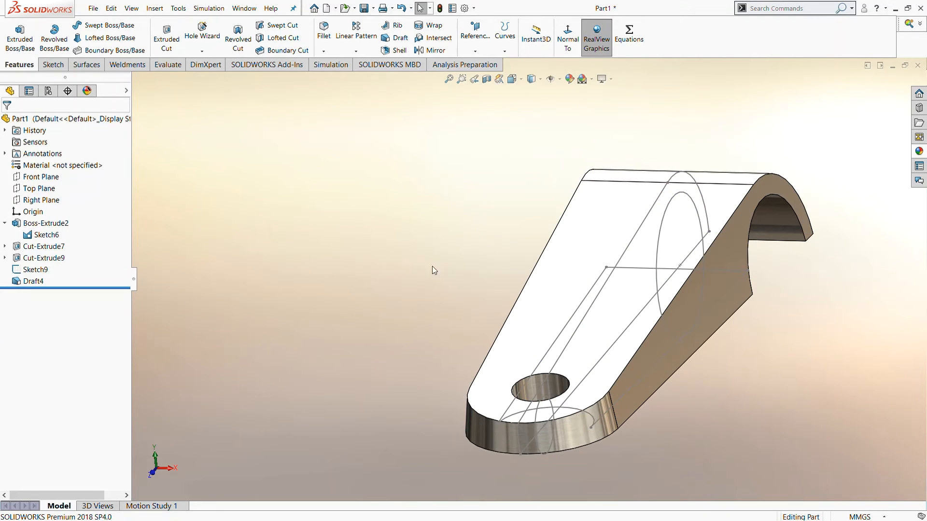
key(ctrl+z)
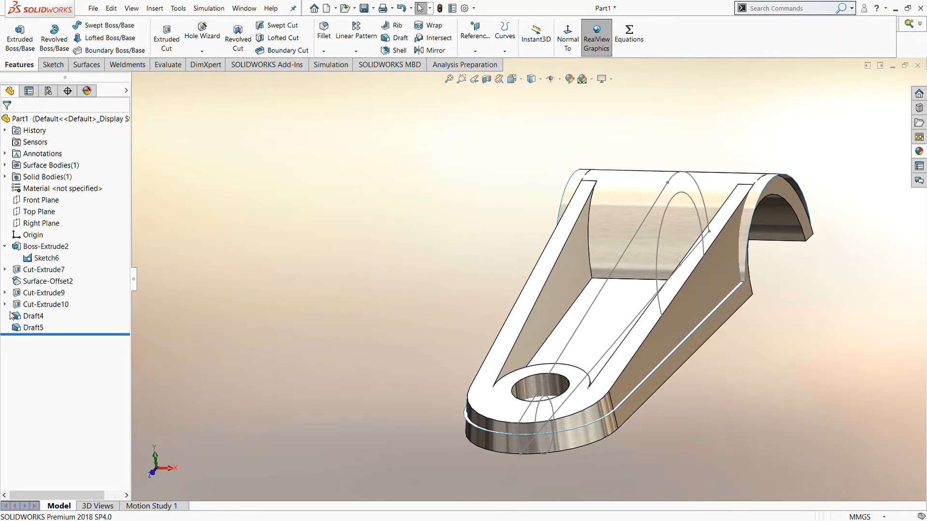
Hide the offset surface Surface-Offset2 so that only the solid rod half is displayed
click(48, 281)
click(242, 282)
middle_drag(241, 282, 352, 391)
Mirror the rod half body about the Top Plane with merged solids
click(427, 50)
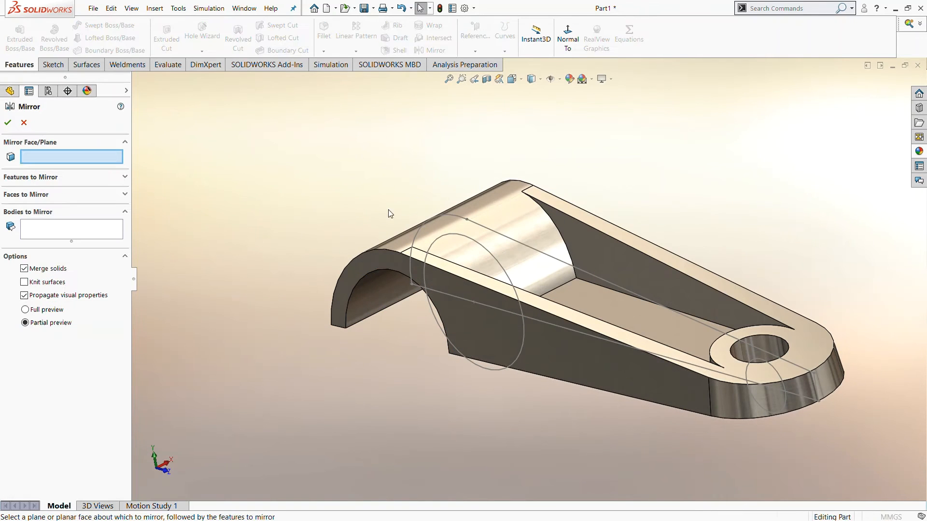
click(158, 81)
click(179, 173)
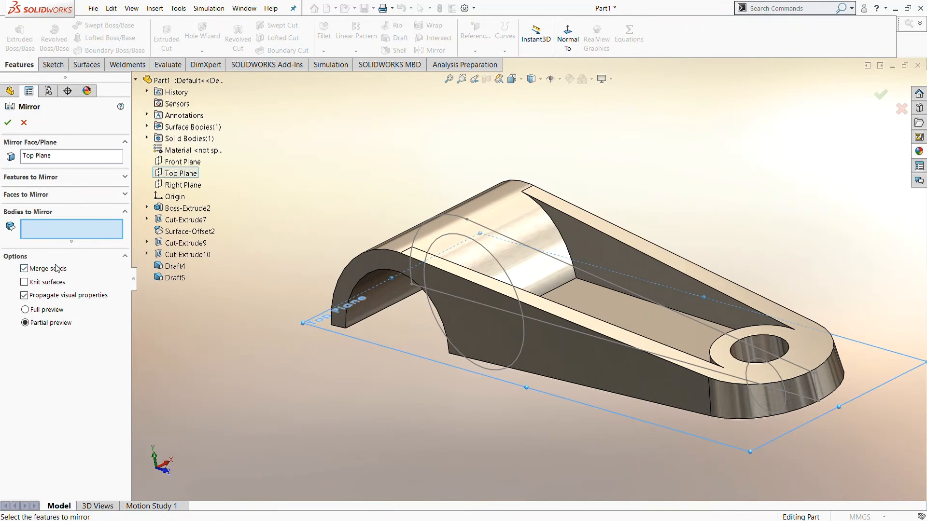
click(451, 319)
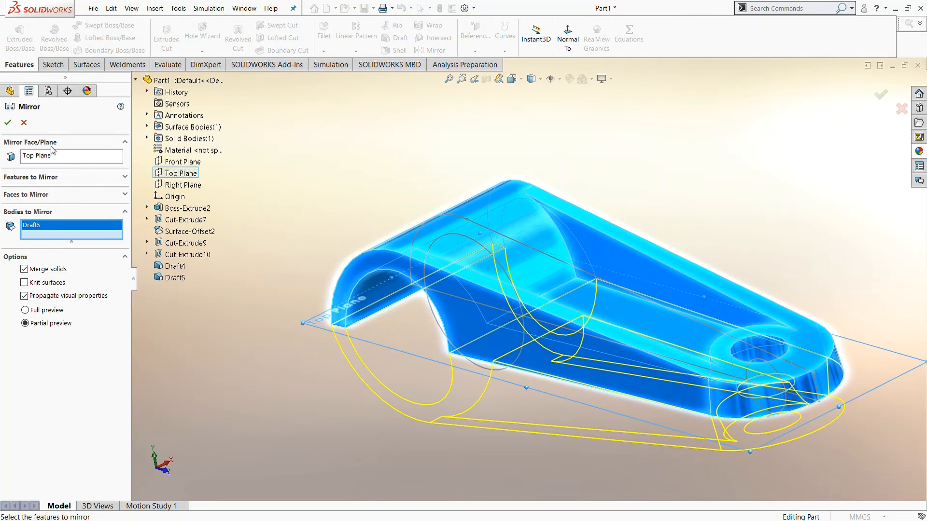
click(7, 123)
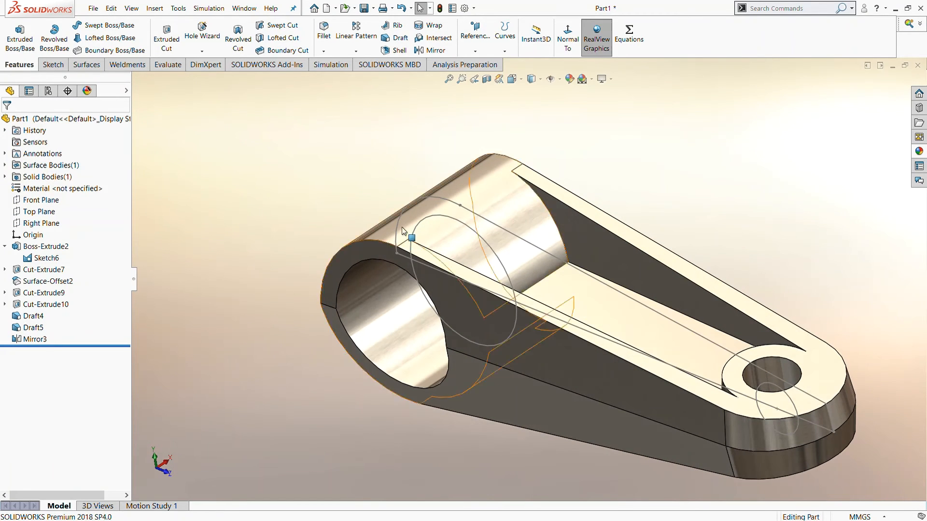
Set up a 3 mm fillet on the pocket's floor and wall faces
click(594, 302)
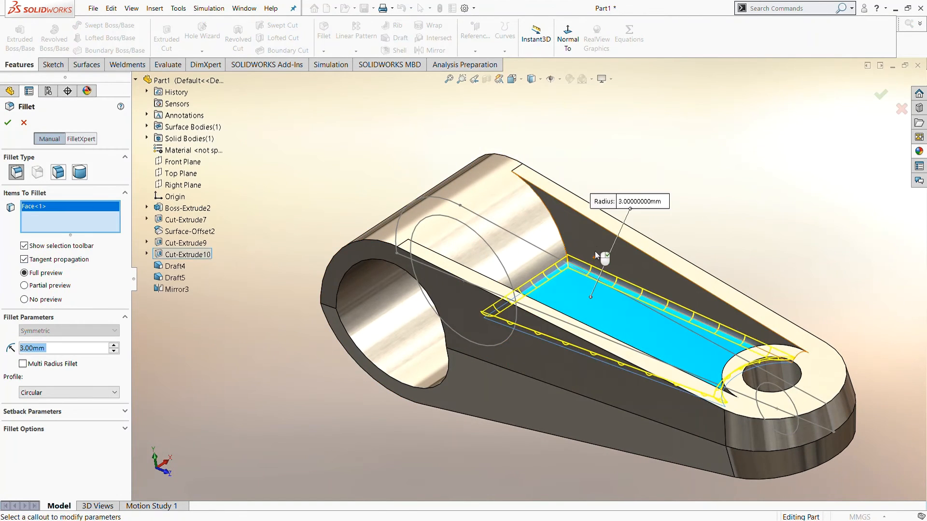
click(580, 269)
middle_drag(562, 270, 443, 317)
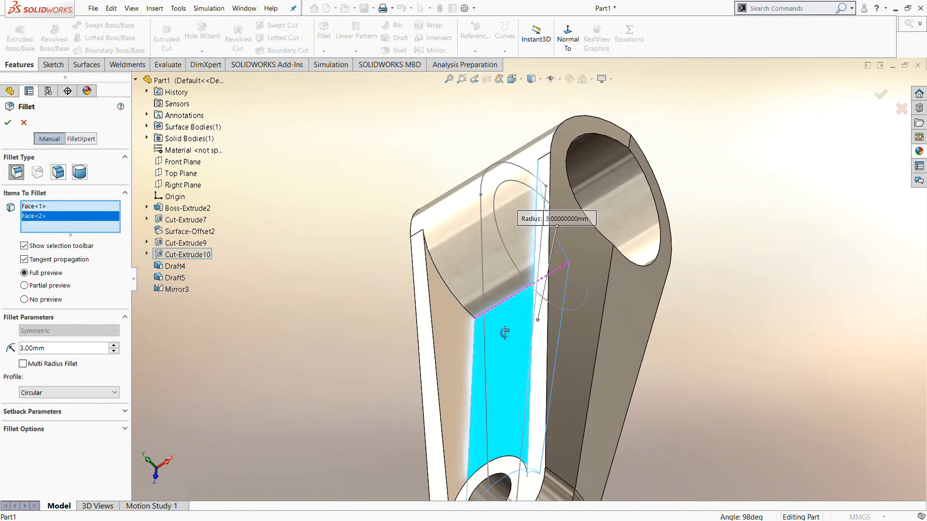
click(439, 317)
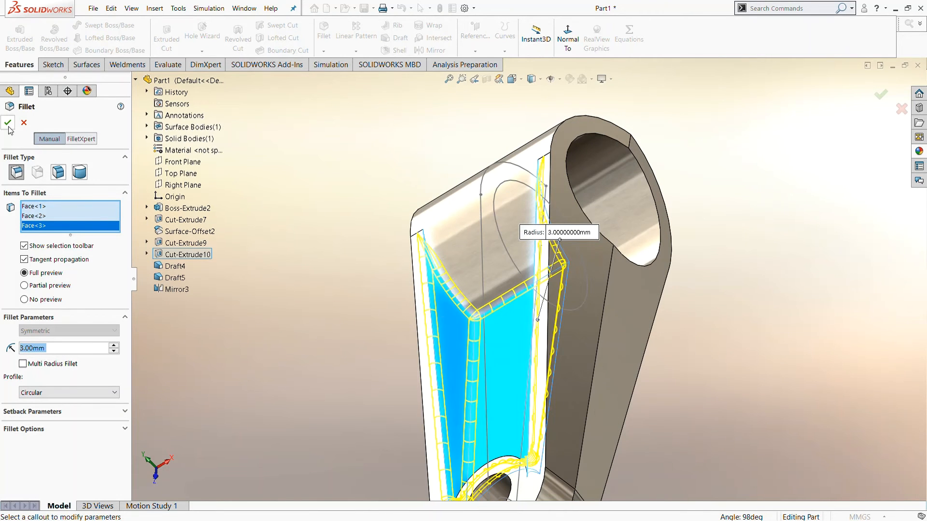
Add the outer edges of the large end and the remaining rim edges to the fillet selection, and complete the 3 mm fillet
click(558, 138)
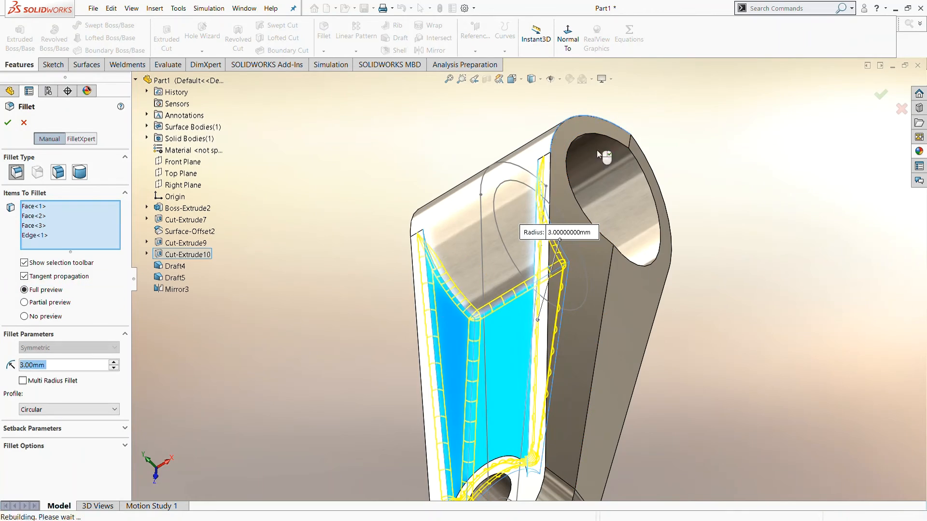
click(671, 213)
middle_drag(671, 324, 525, 254)
click(631, 409)
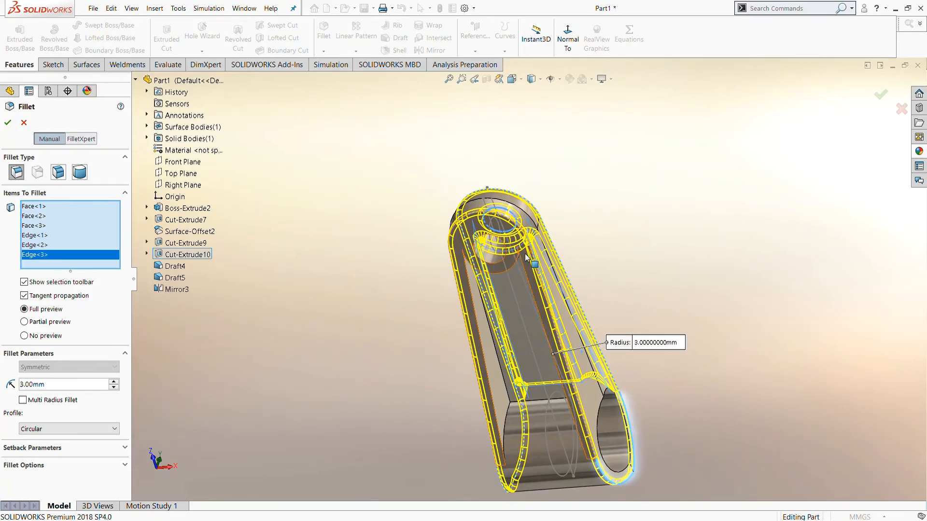
click(500, 261)
middle_drag(440, 277, 284, 250)
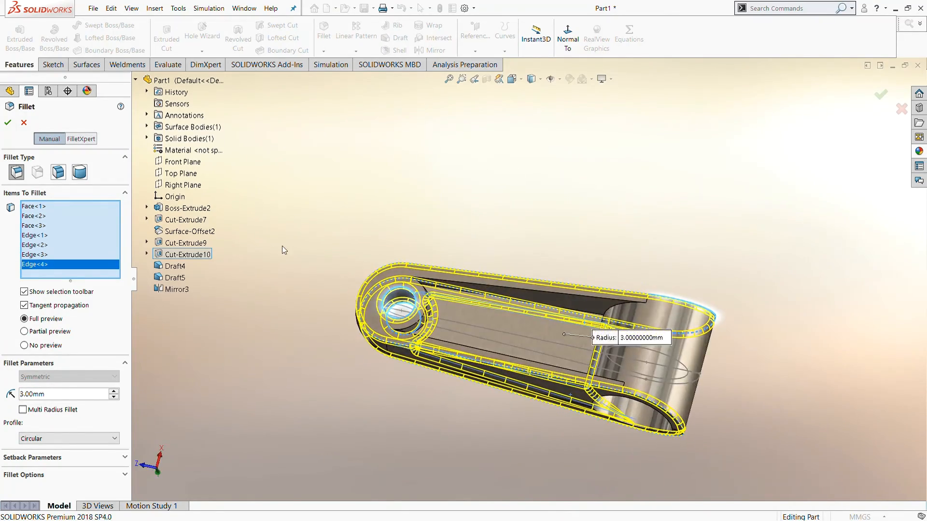
click(8, 122)
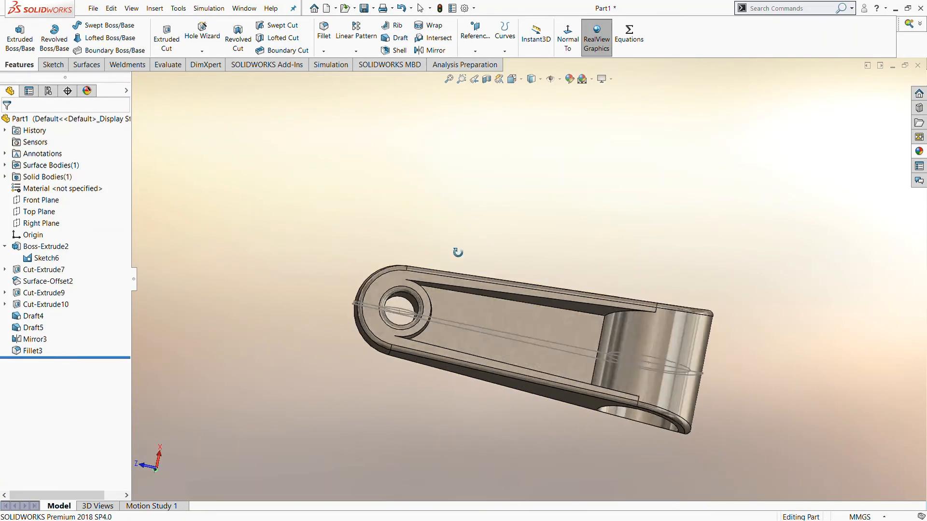
Apply the wrought iron metal appearance to the Fillet3 feature
middle_drag(458, 252, 701, 241)
click(919, 151)
click(833, 409)
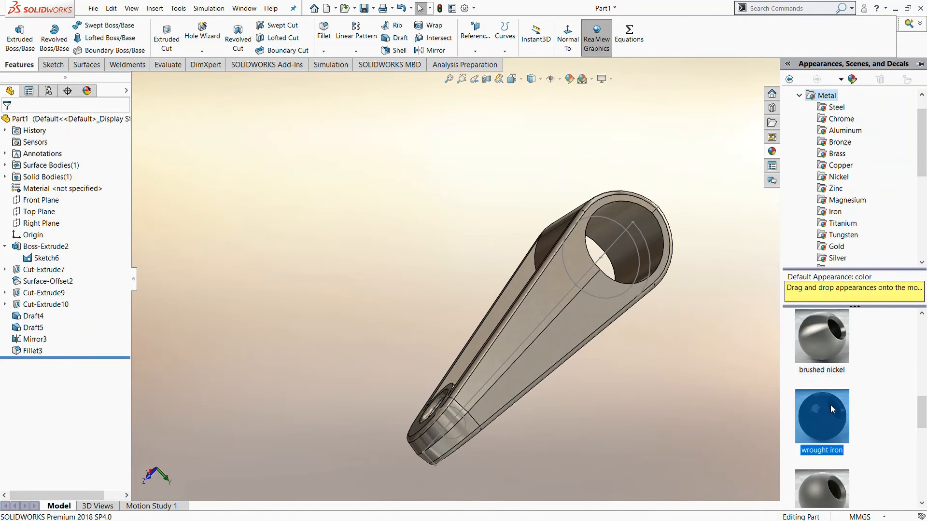
drag(39, 330, 19, 352)
click(221, 300)
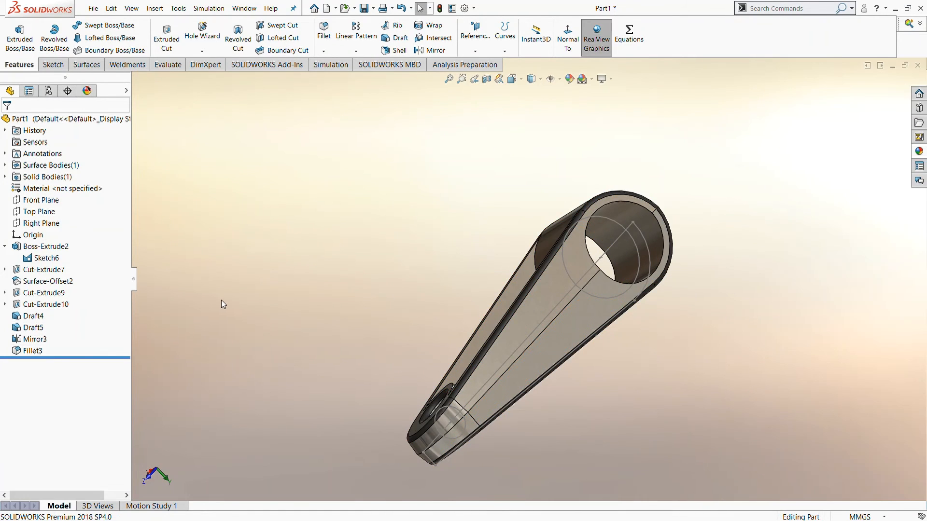
mouse_move(221, 300)
middle_down()
mouse_move(364, 281)
mouse_move(333, 313)
mouse_move(300, 314)
middle_up()
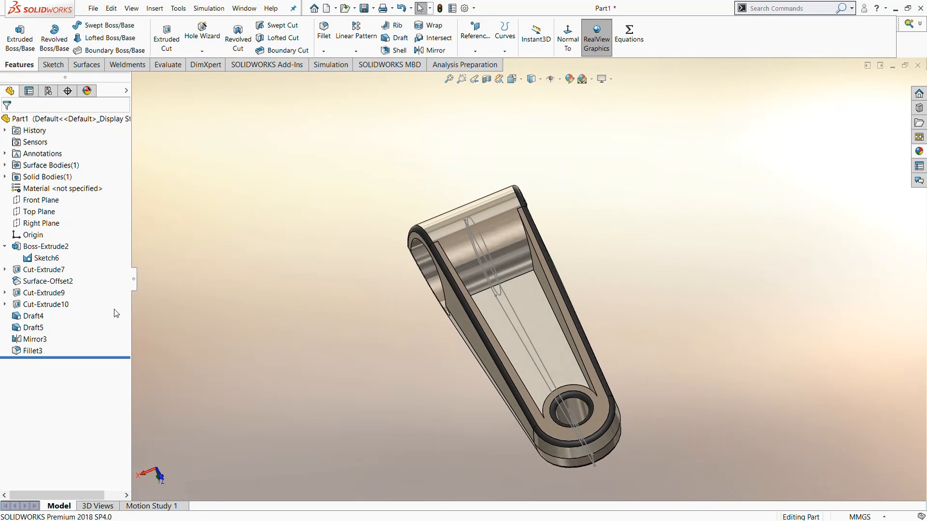
Hide Sketch6, collapse the feature tree, and display the finished rod in the Dimetric view
click(44, 258)
middle_drag(311, 249, 346, 237)
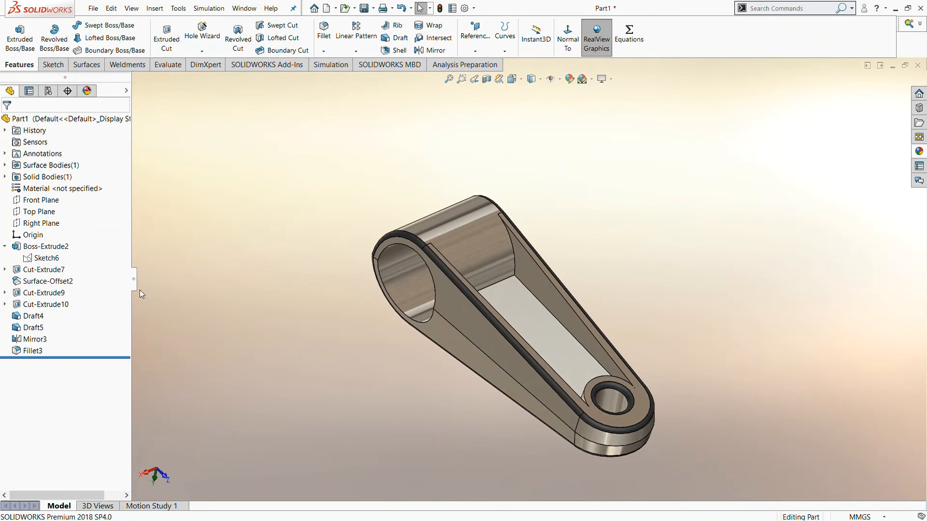
click(134, 285)
middle_drag(179, 269, 599, 382)
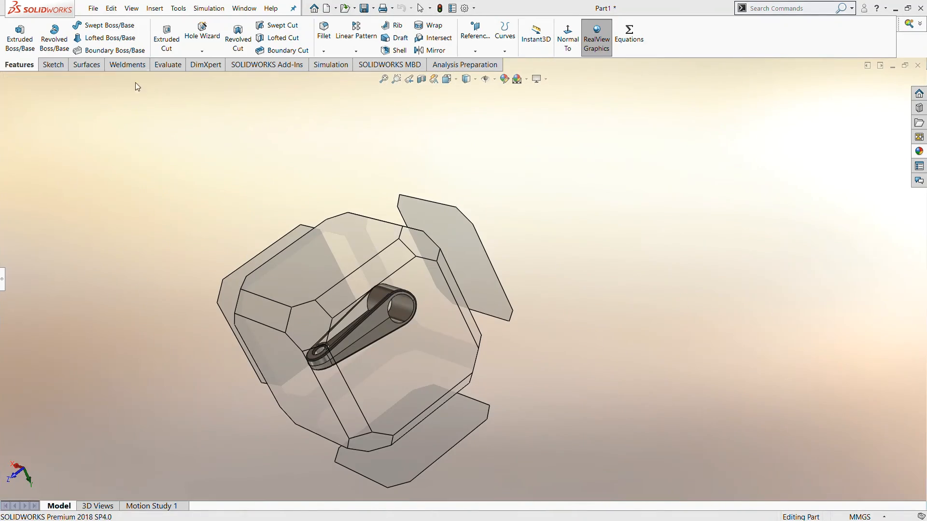
click(109, 82)
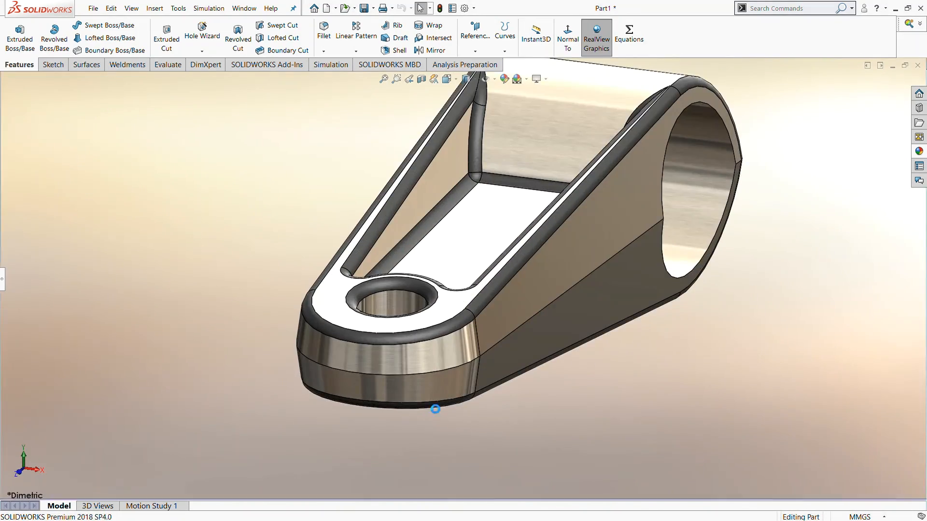
scroll(438, 281, up, 3)
scroll(621, 187, down, 3)
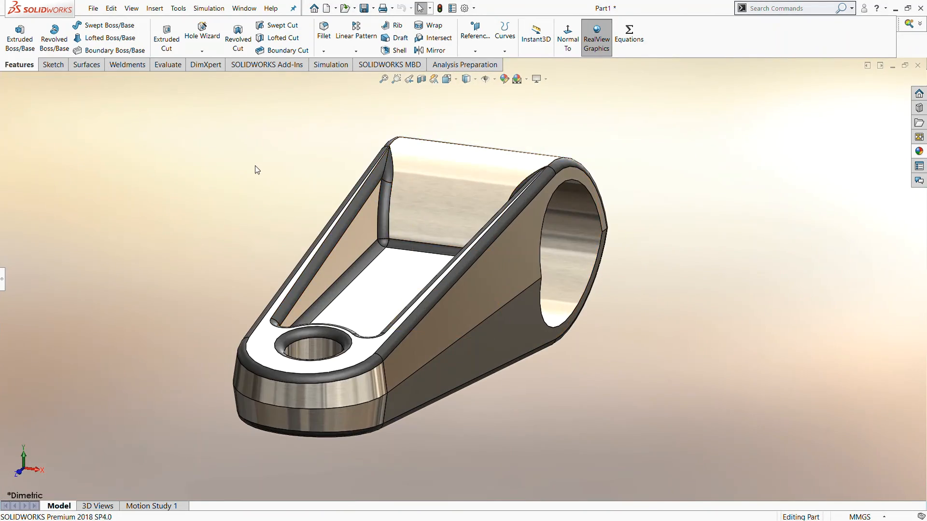